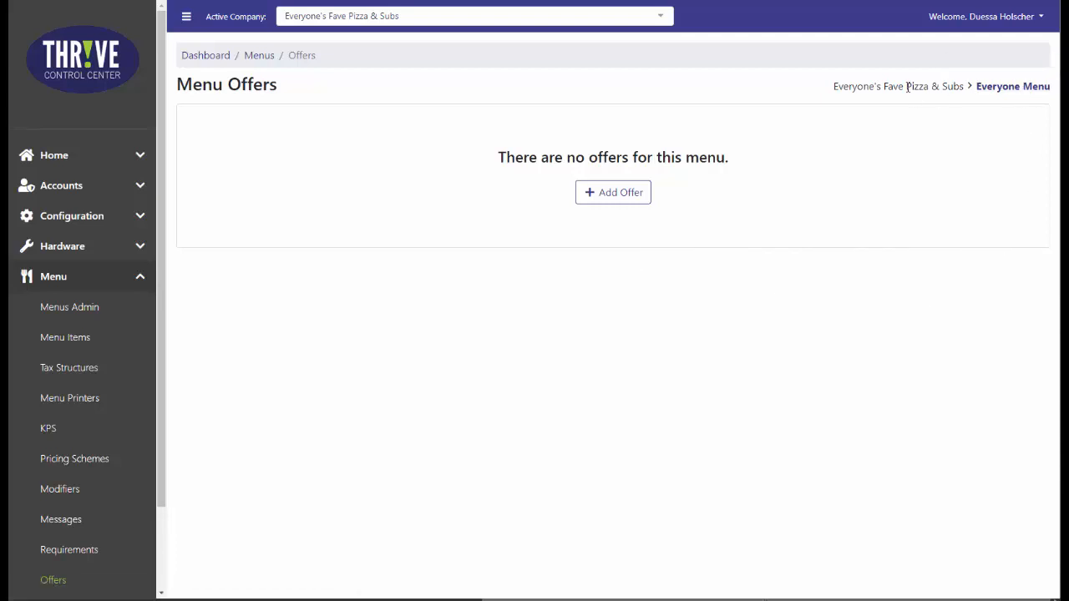
# Examine the company and location options for choosing which menu to configure.
pyautogui.click(1014, 88)
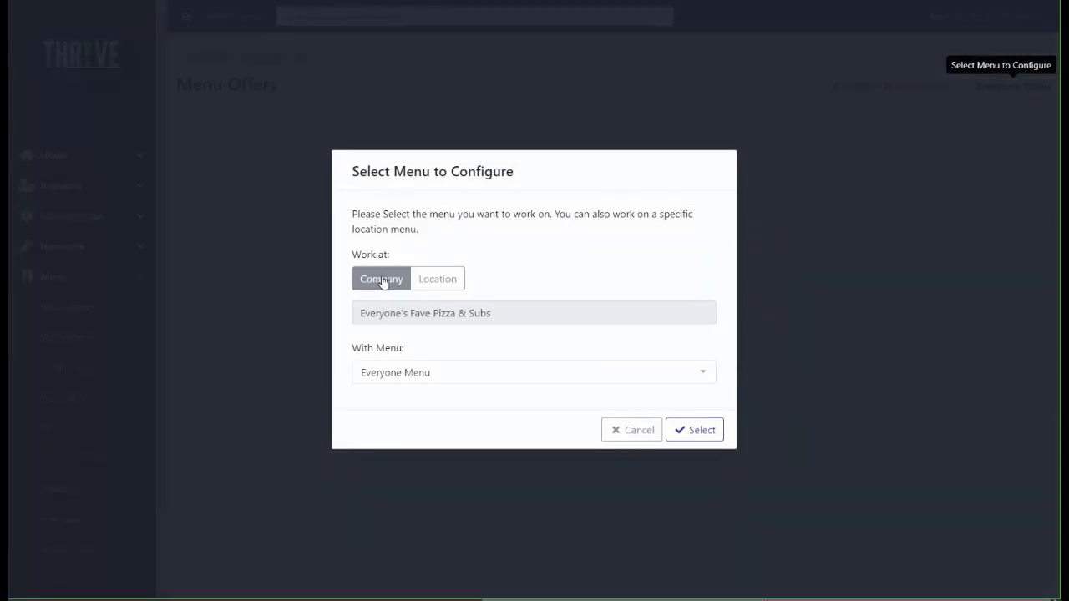
pyautogui.click(450, 286)
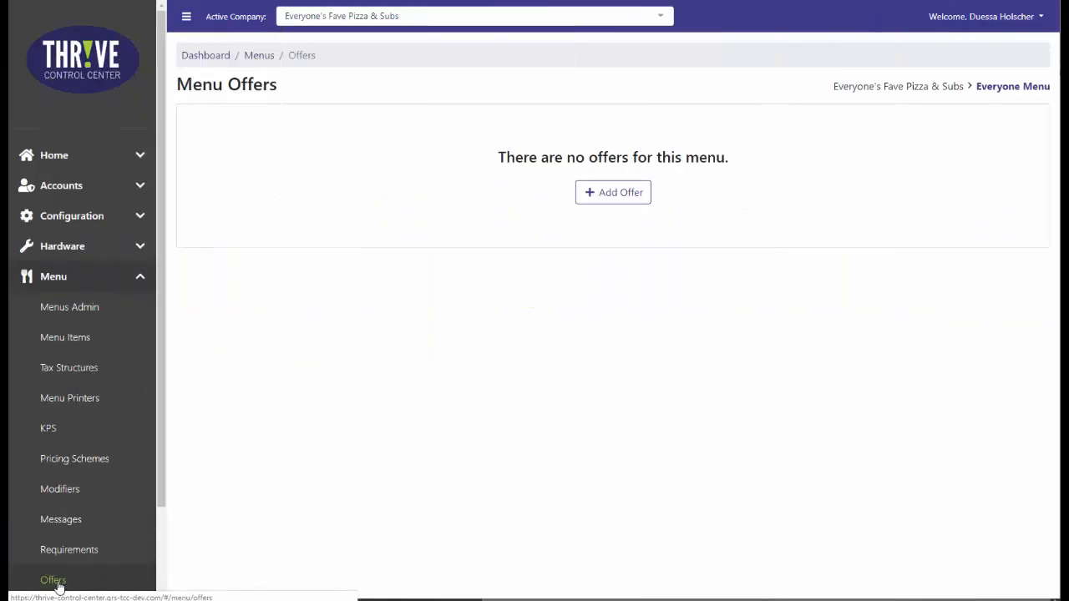
# Start a new offer for the Everyone Menu with "5$ off Order" as its offer name and display name.
pyautogui.click(622, 202)
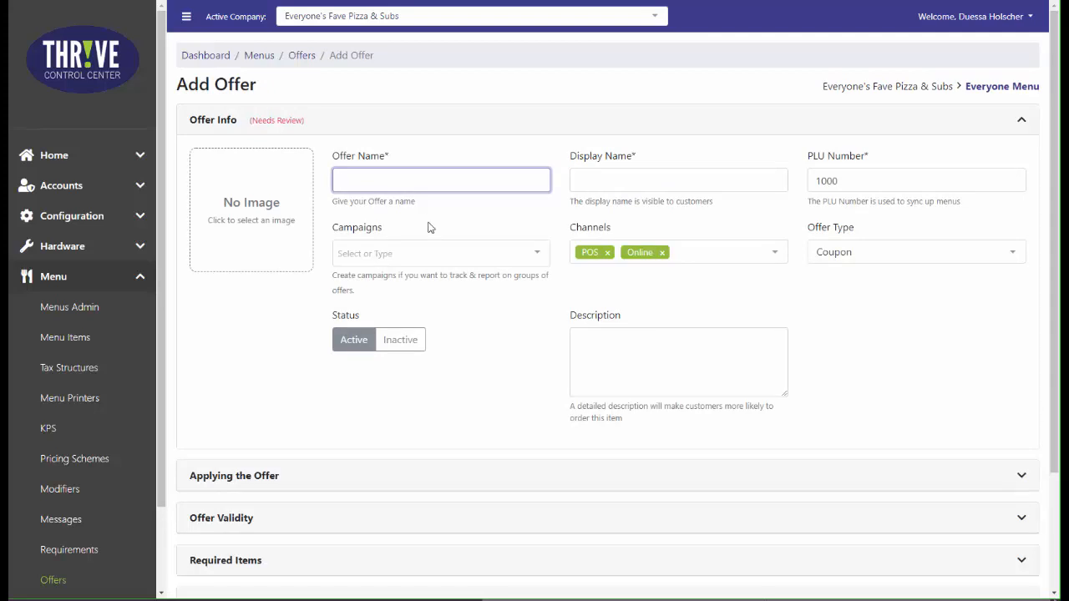
pyautogui.write('Te')
pyautogui.press('BackSpace')
pyautogui.press('BackSpace')
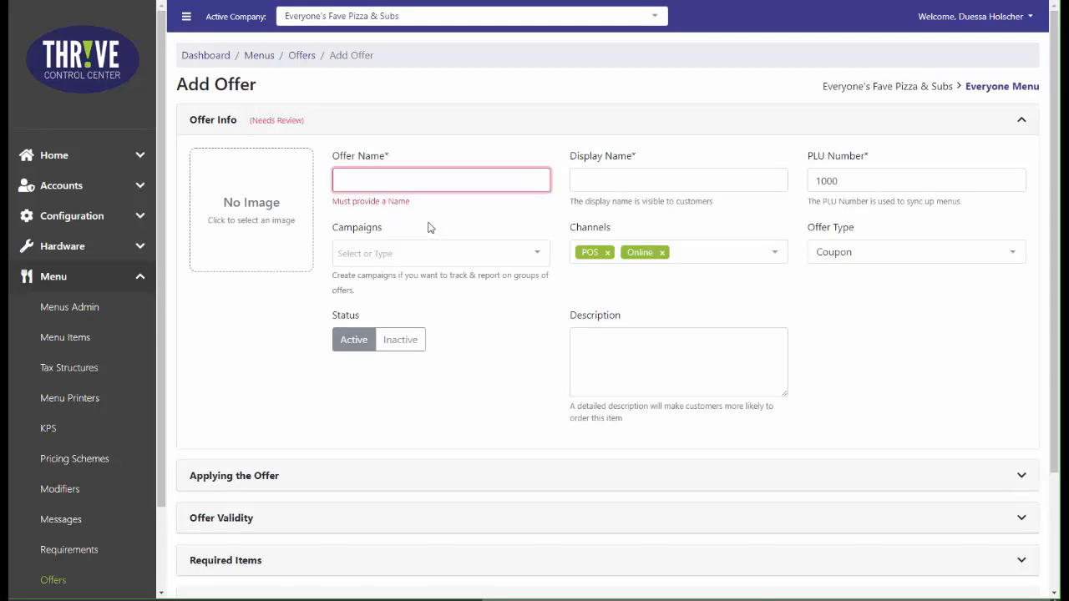
pyautogui.write('5$ off O')
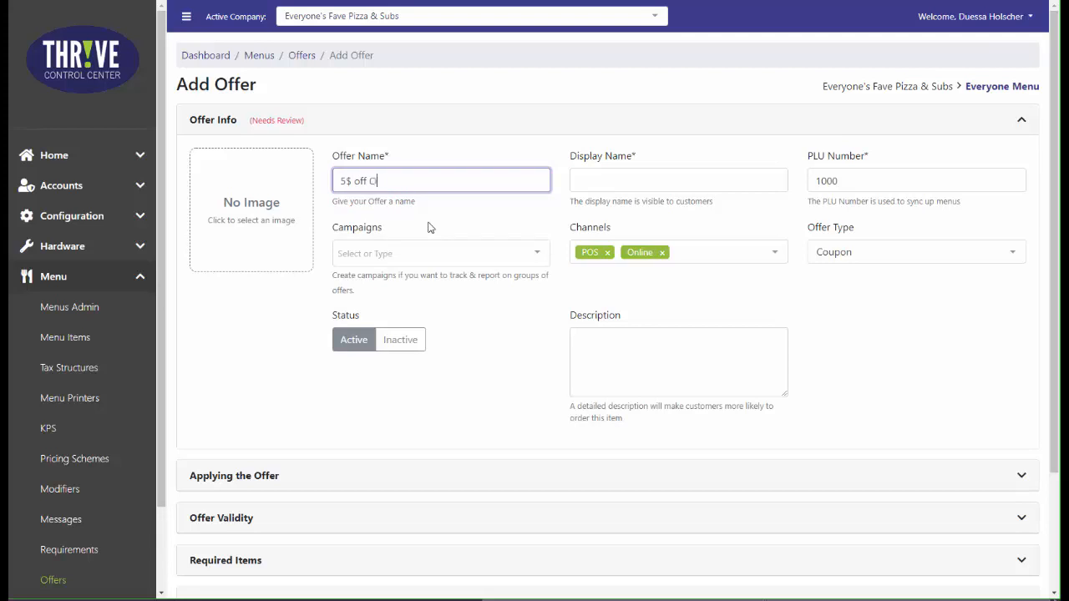
pyautogui.write('rder')
pyautogui.press('Tab')
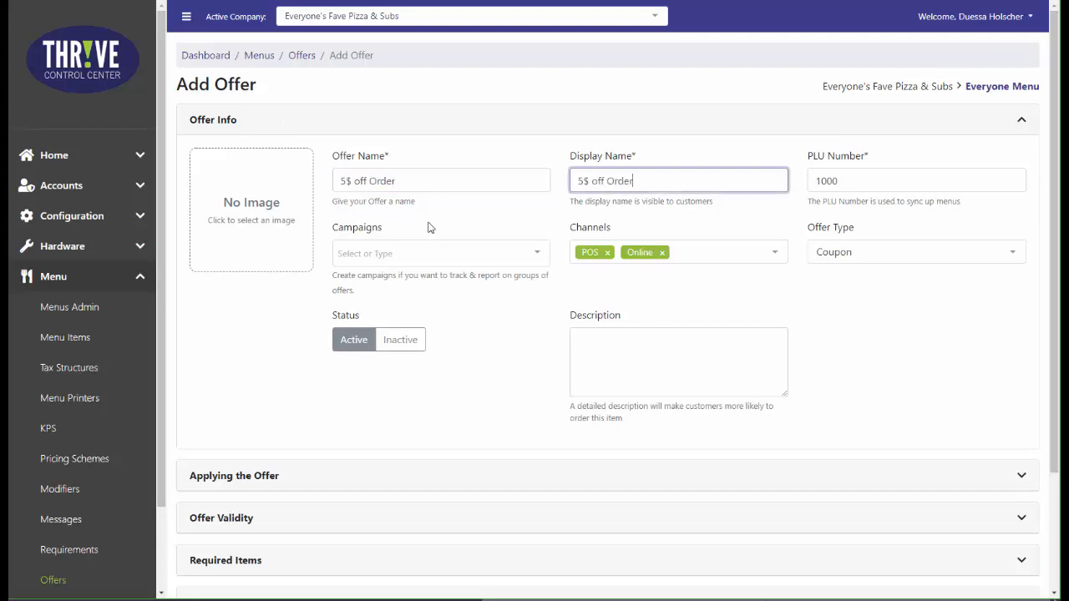
# Review the offer's campaign, channel, offer type and description fields, plus the settings for applying the offer.
pyautogui.press('Tab')
pyautogui.press('Tab')
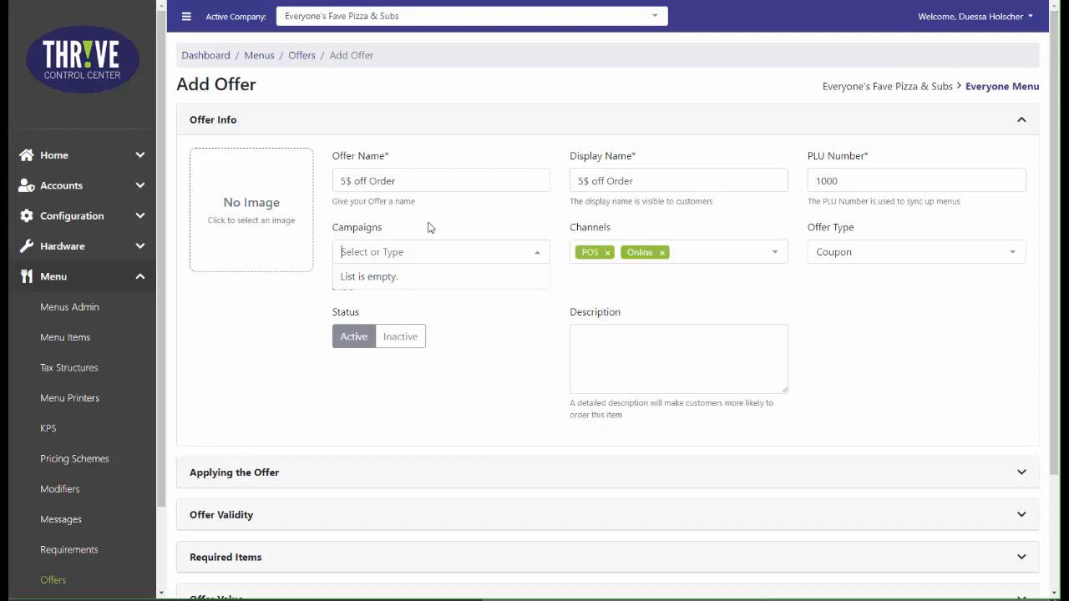
pyautogui.press('Tab')
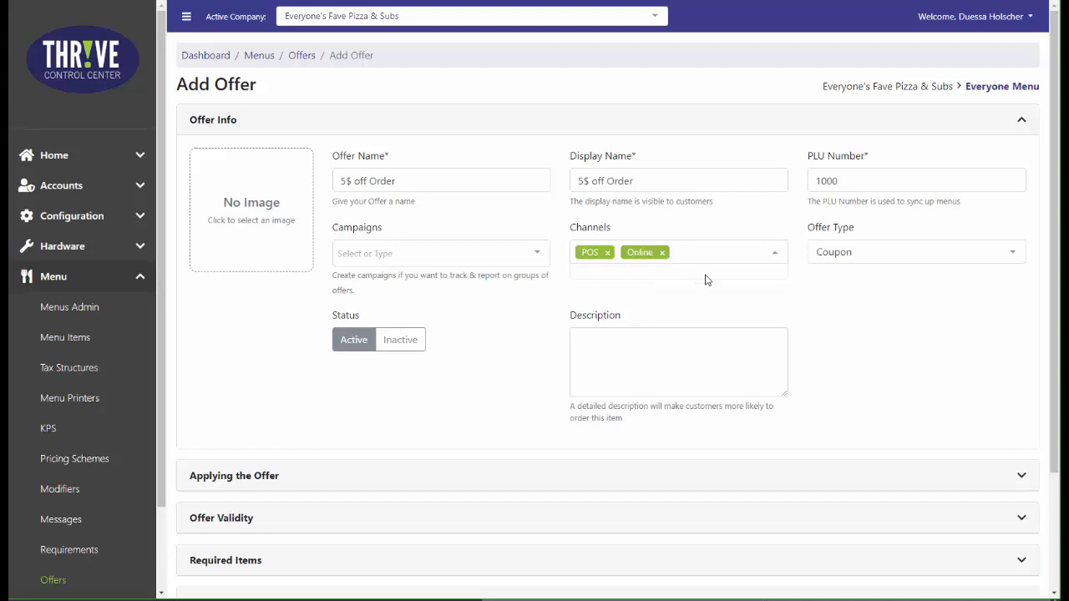
pyautogui.click(1011, 253)
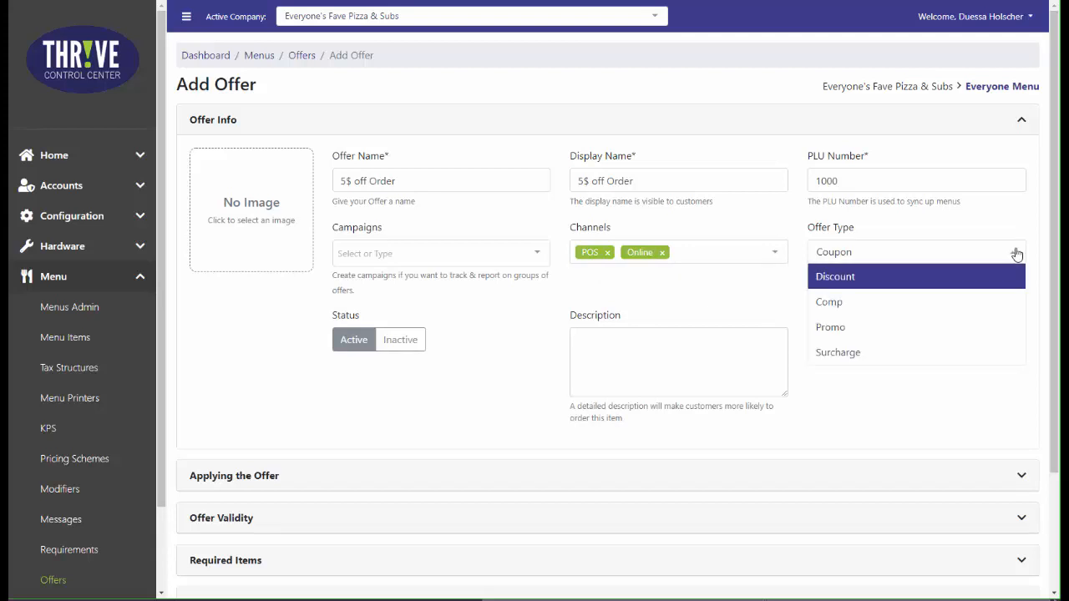
pyautogui.click(1017, 254)
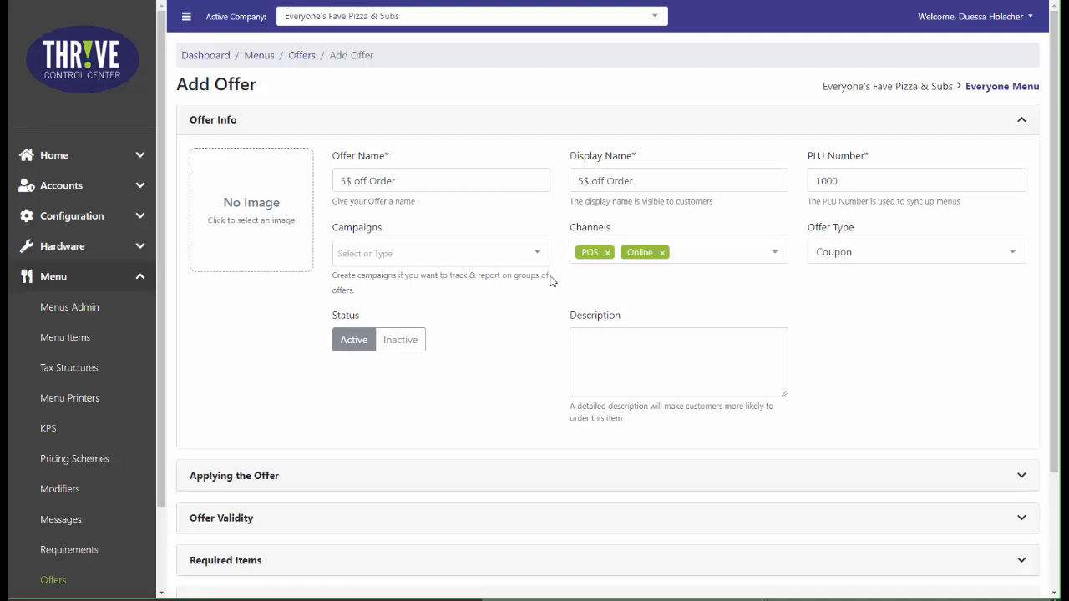
pyautogui.click(650, 352)
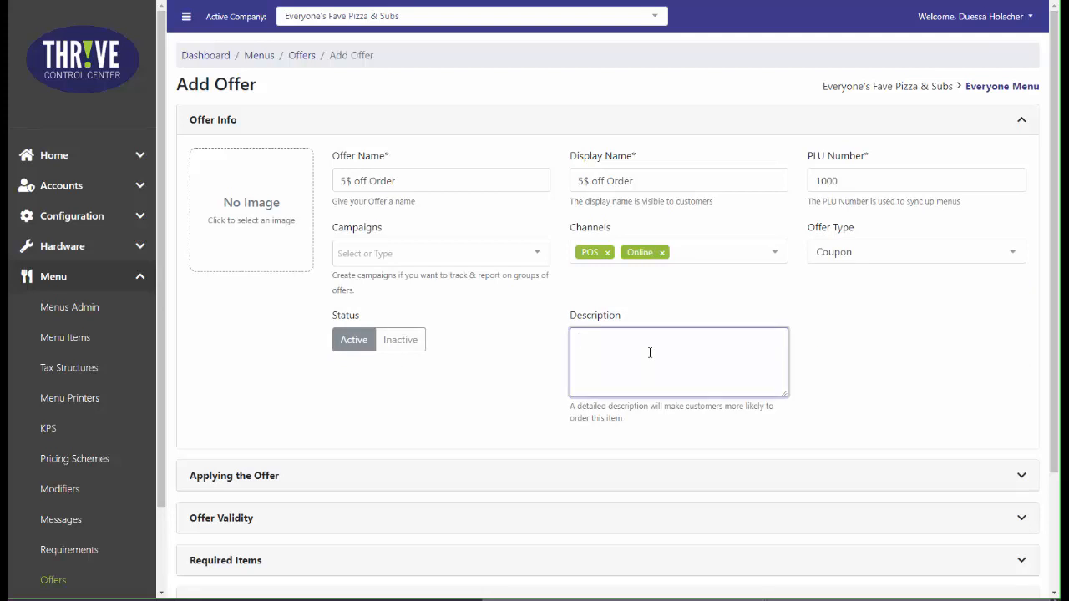
pyautogui.scroll(-3, 650, 352)
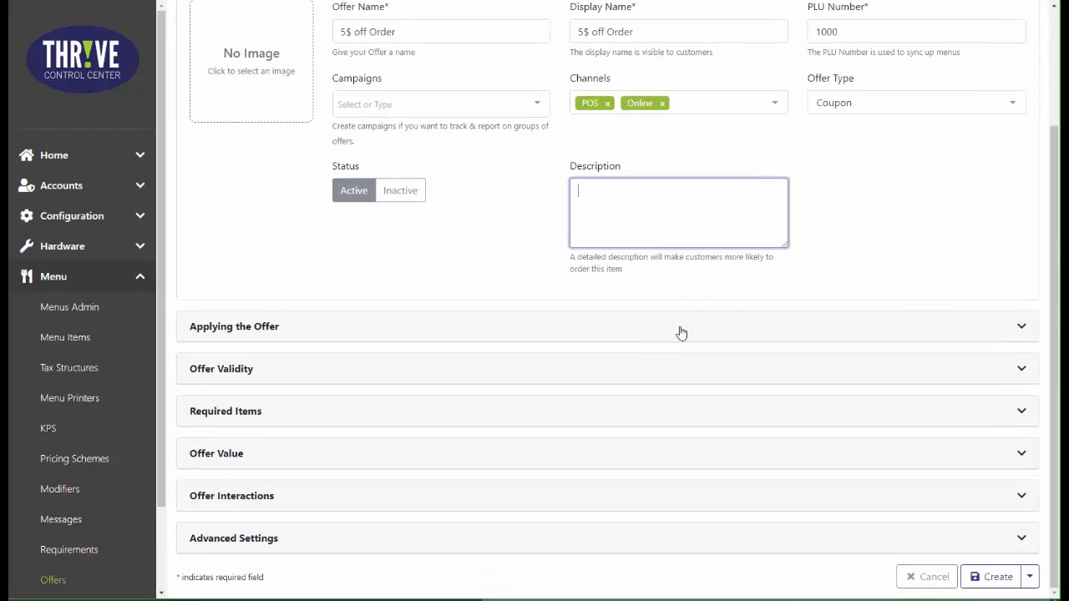
pyautogui.click(681, 334)
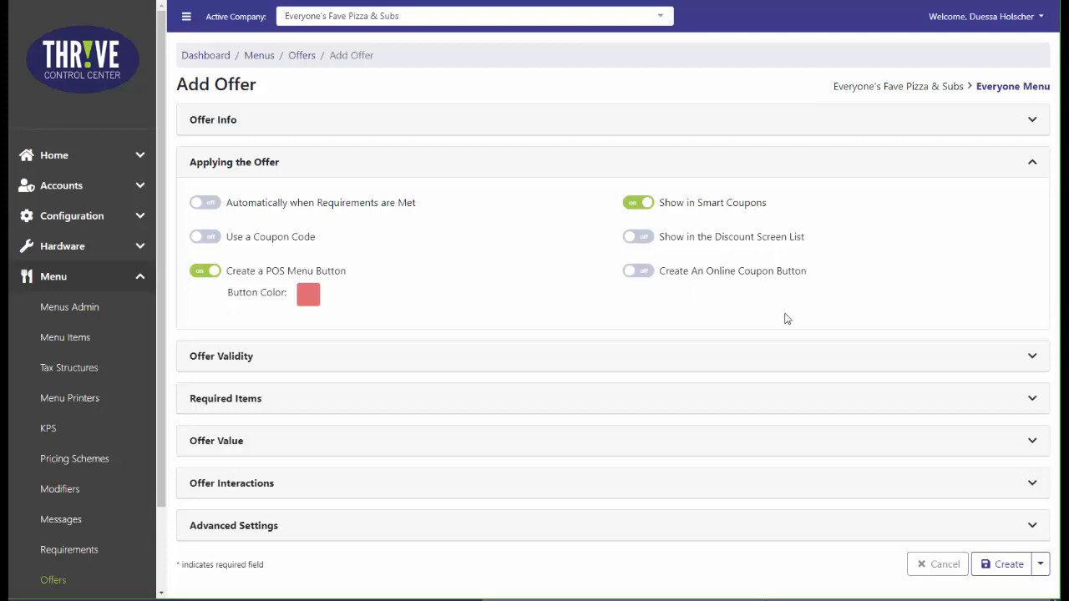
# Turn the Date Range, Order Types and Customer Types validity restrictions on and off again to examine their settings.
pyautogui.click(987, 366)
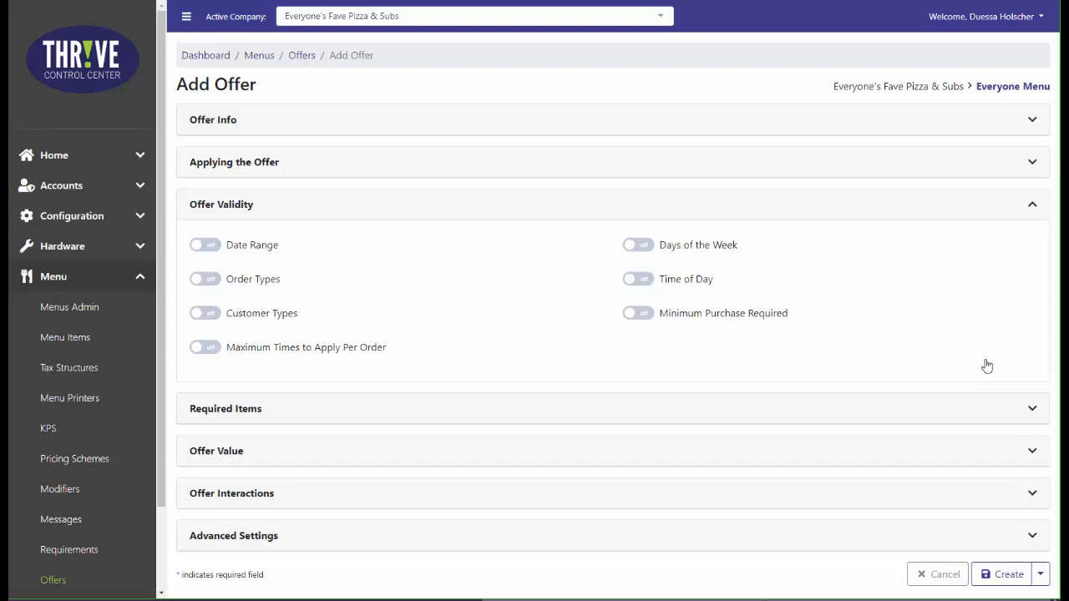
pyautogui.click(209, 247)
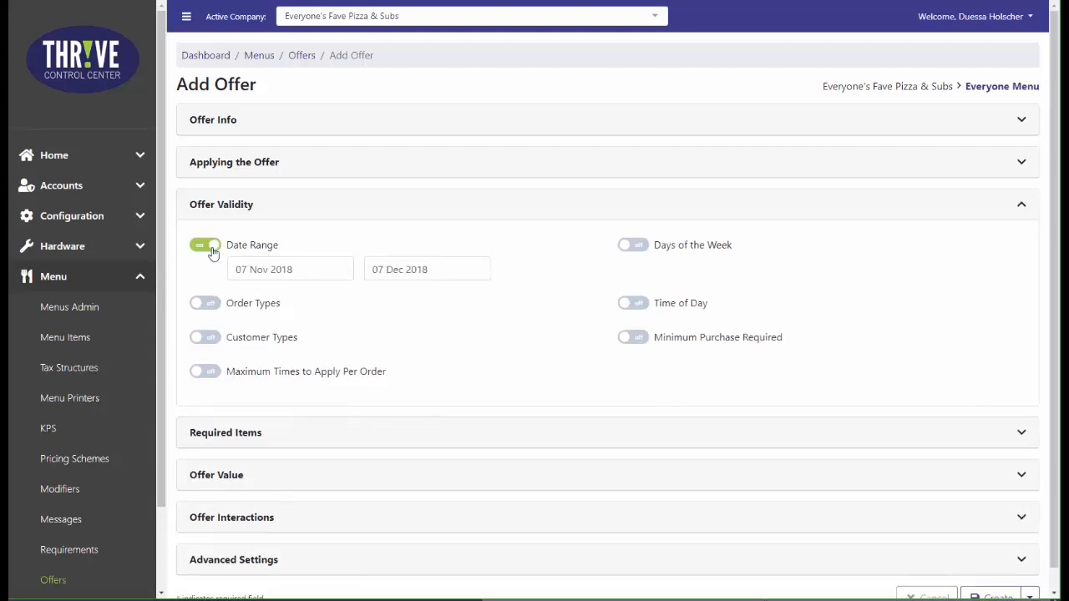
pyautogui.click(211, 248)
pyautogui.click(208, 280)
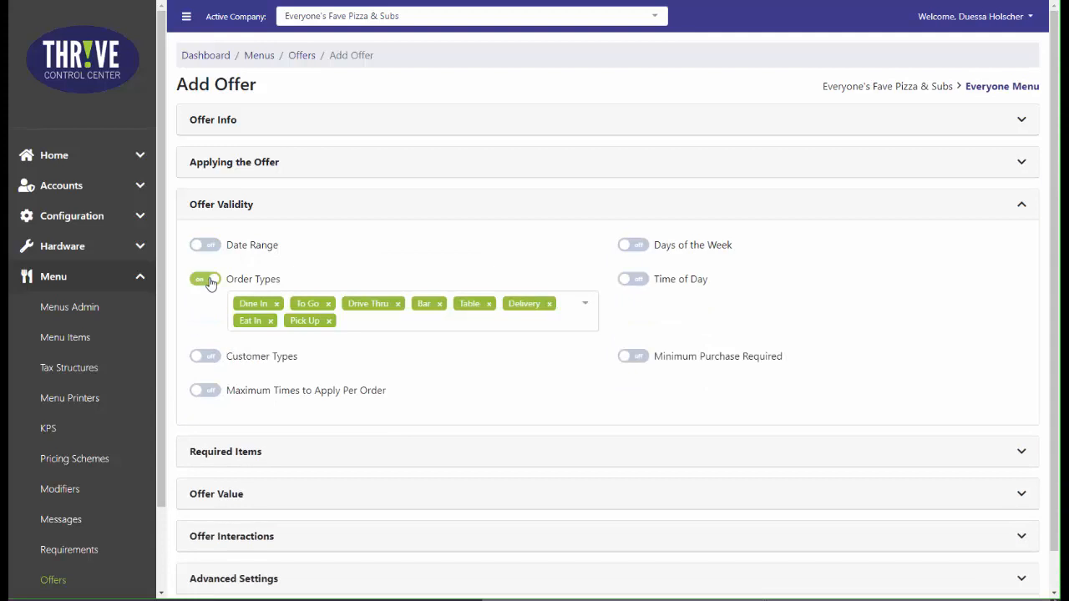
pyautogui.click(208, 280)
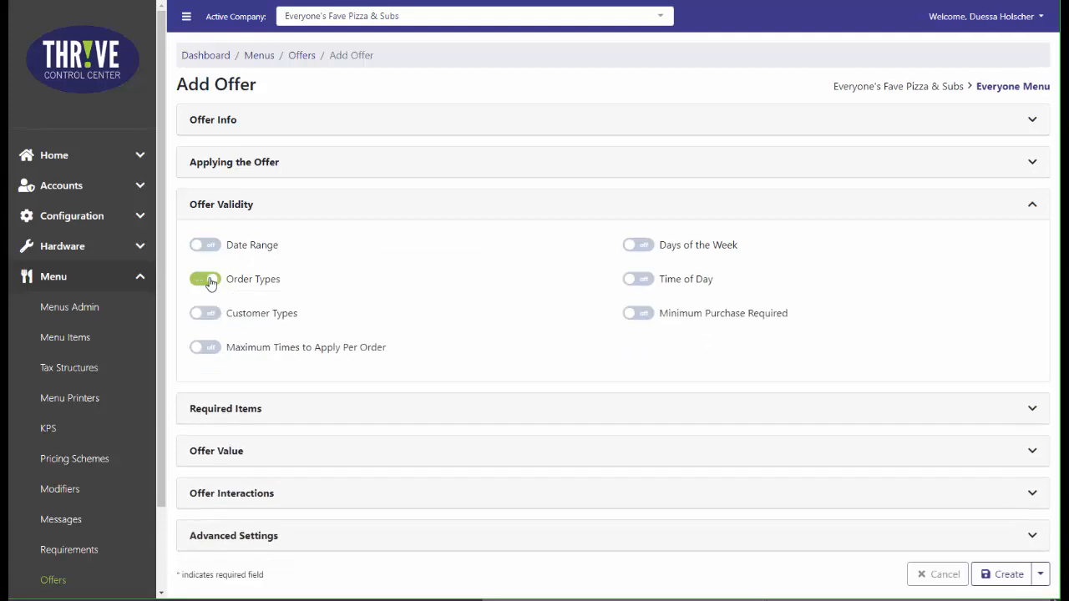
pyautogui.click(210, 313)
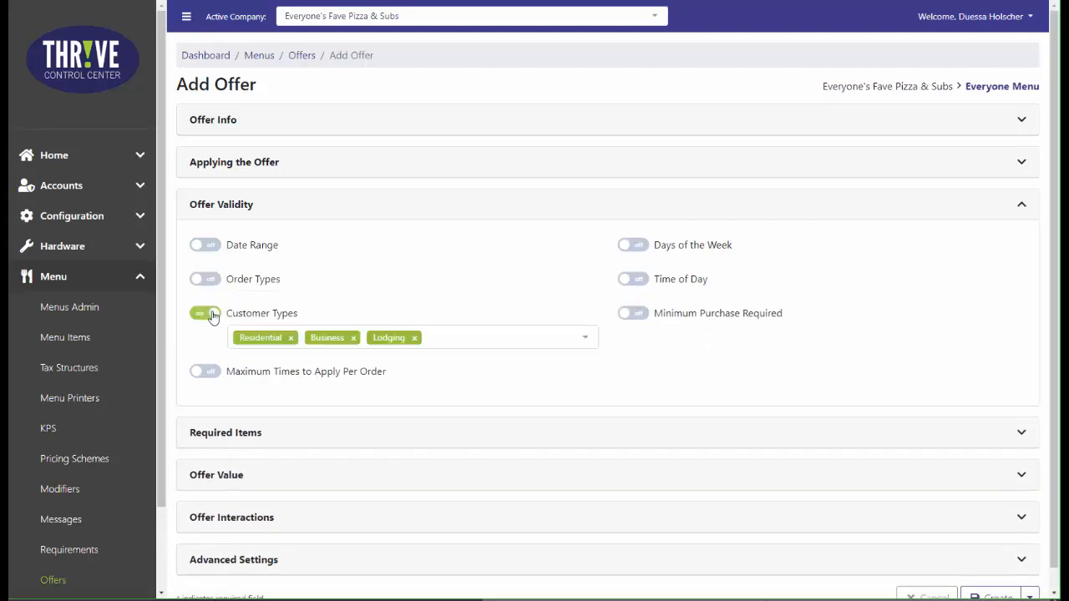
pyautogui.click(211, 314)
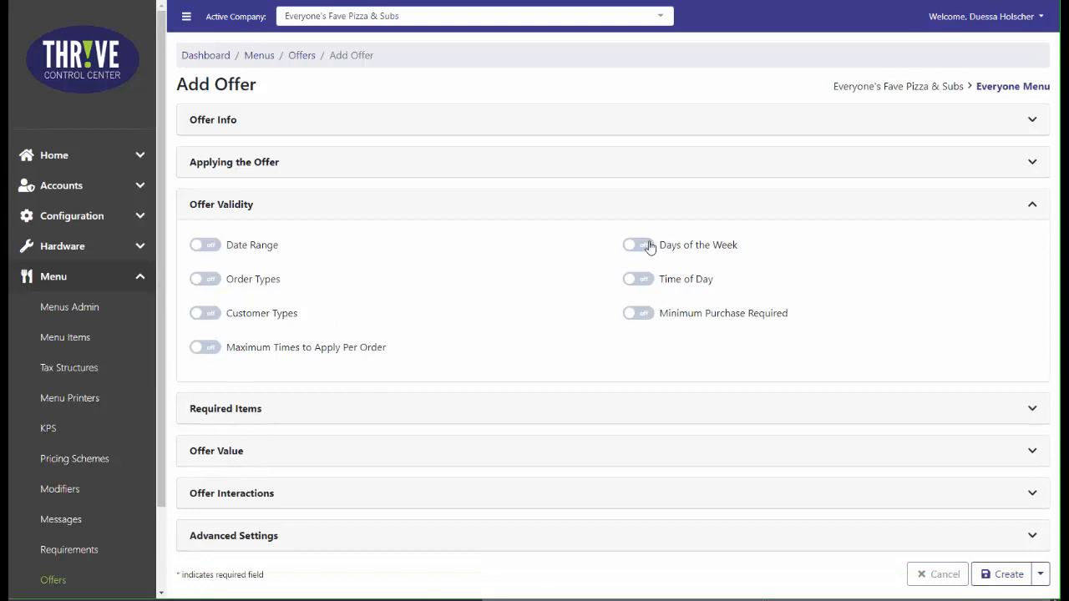
# Turn the Days of the Week, Time of Day, Minimum Purchase Required and Maximum Times to Apply Per Order restrictions on and off again.
pyautogui.click(640, 246)
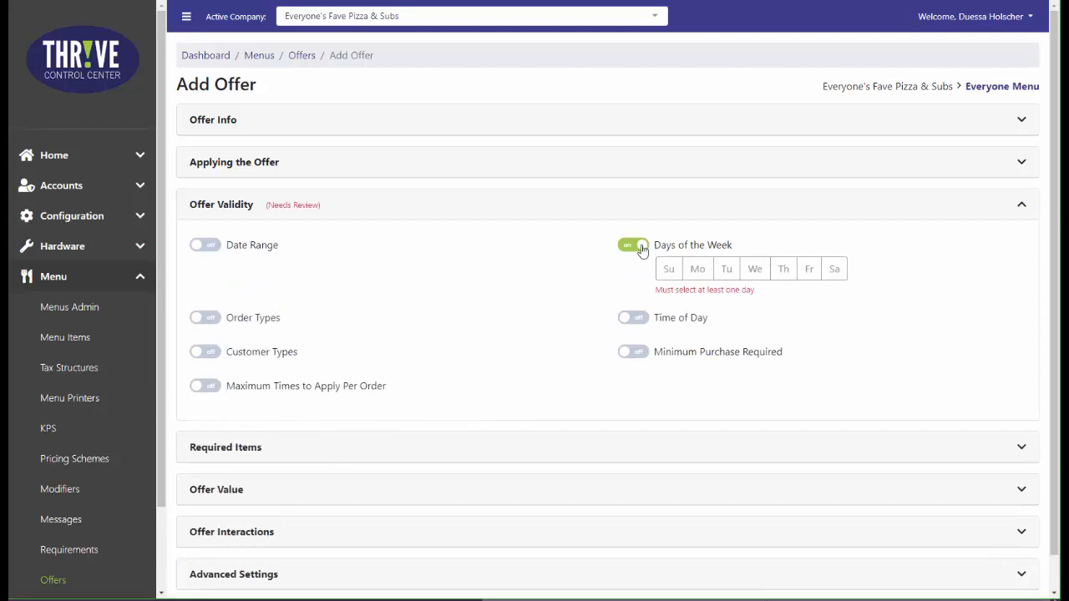
pyautogui.click(640, 248)
pyautogui.click(641, 280)
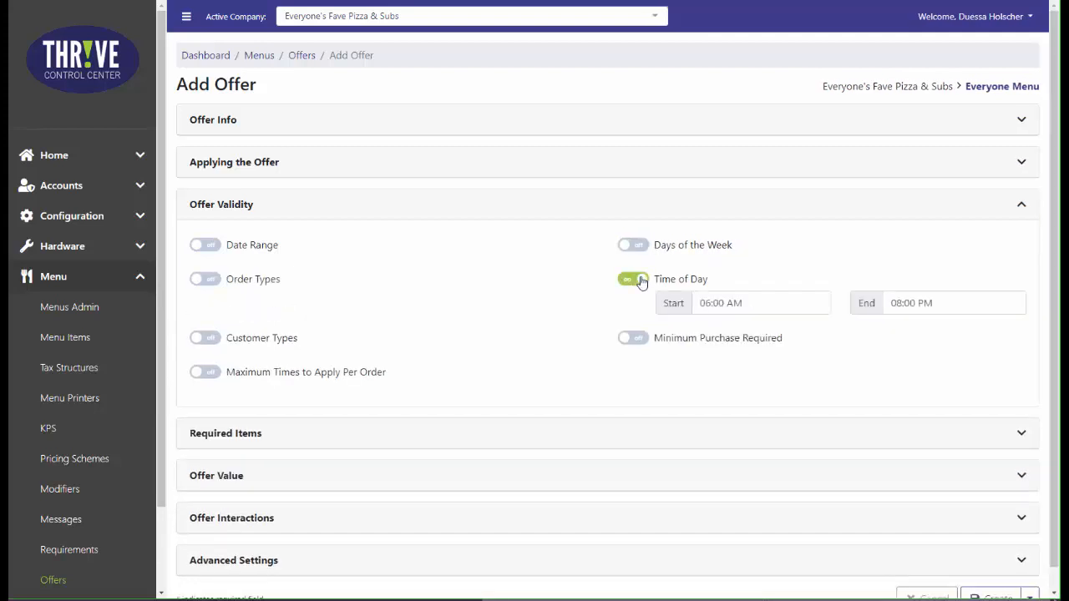
pyautogui.click(641, 281)
pyautogui.click(641, 313)
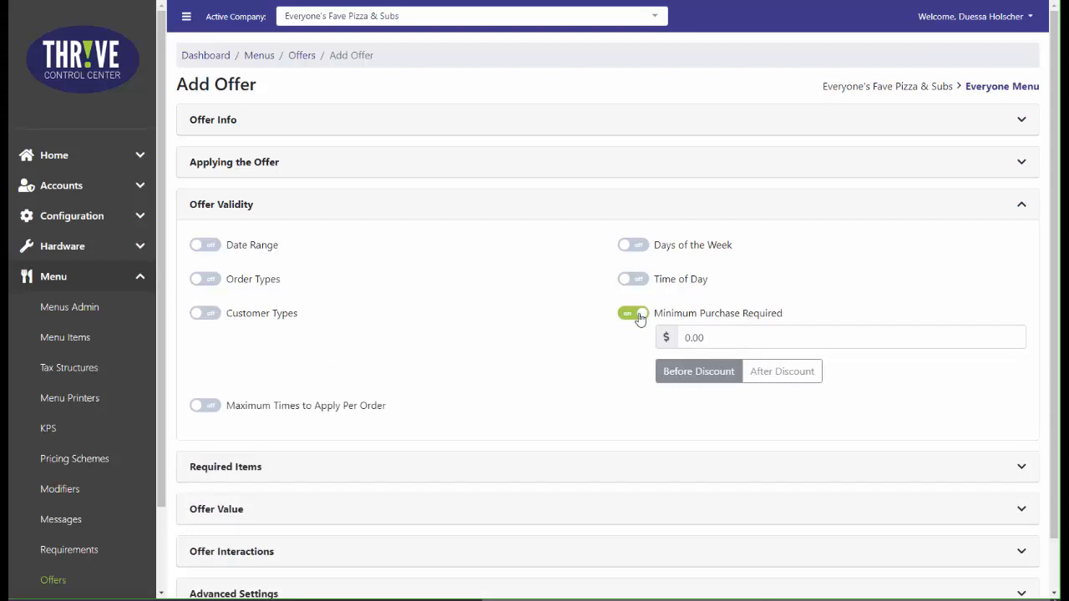
pyautogui.click(632, 316)
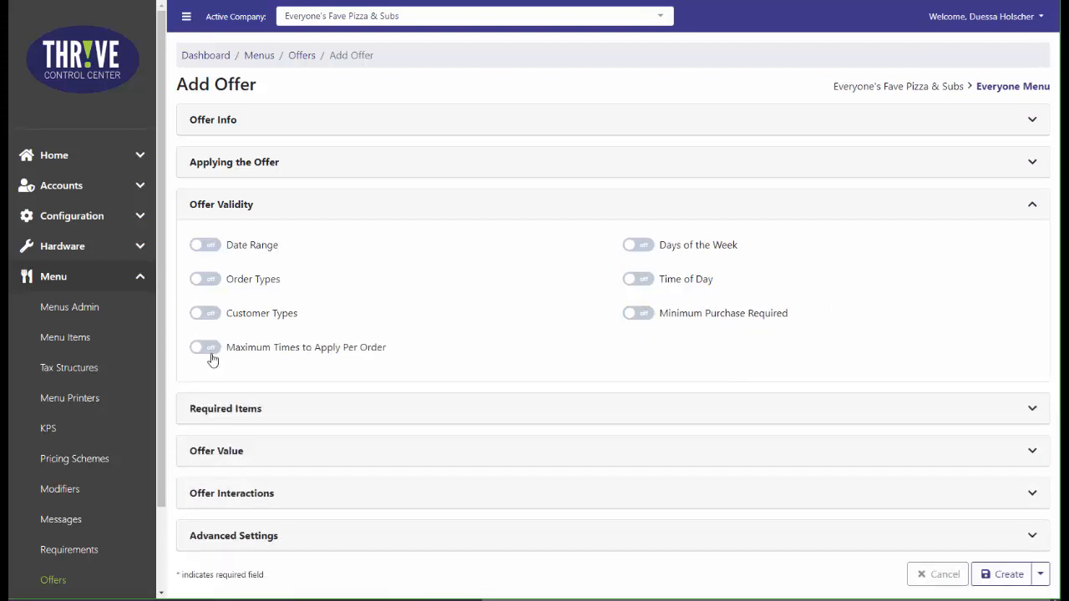
pyautogui.click(208, 349)
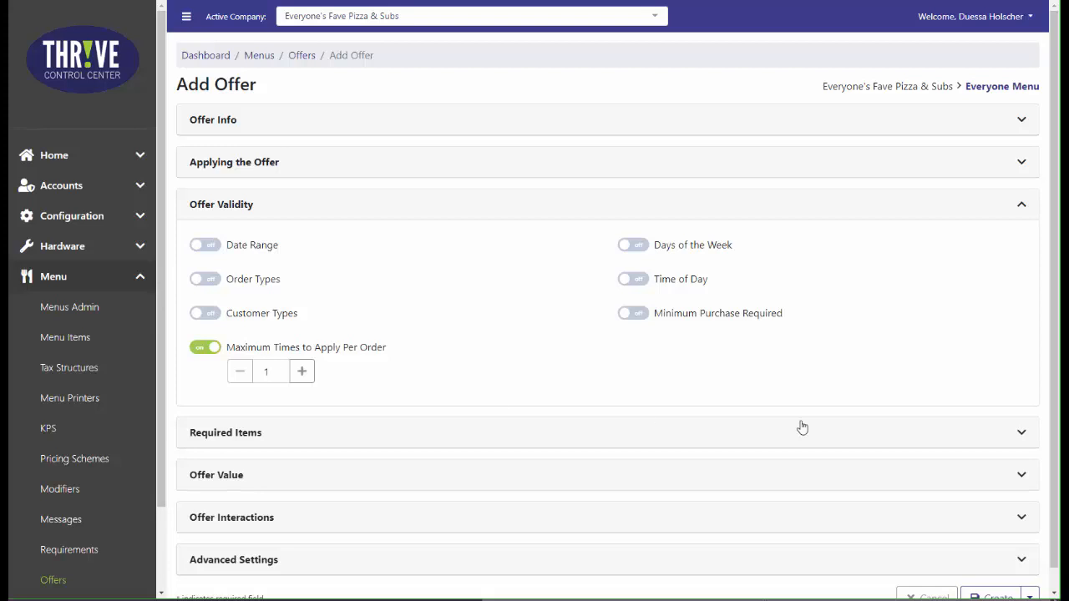
pyautogui.click(204, 349)
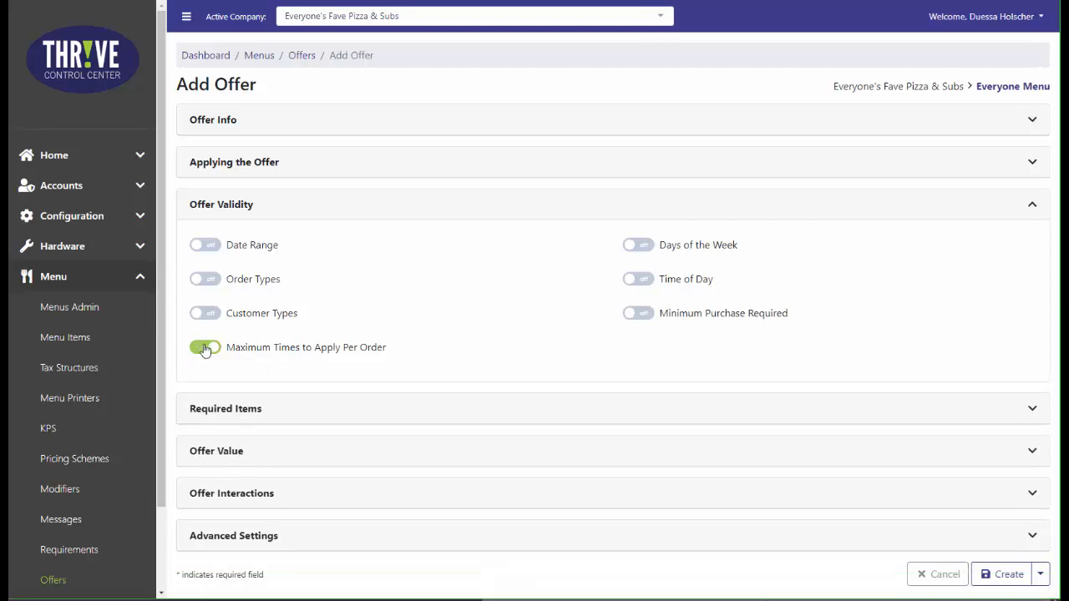
# Leave the offer without required items and set its value to $5.00 off the entire order.
pyautogui.click(1028, 411)
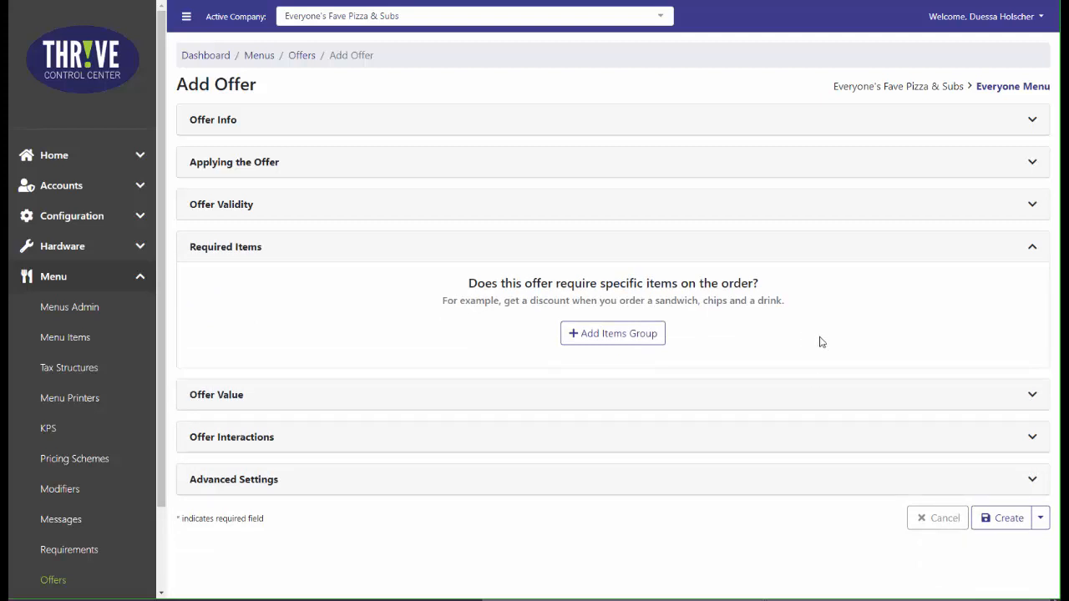
pyautogui.click(1036, 252)
pyautogui.click(1033, 291)
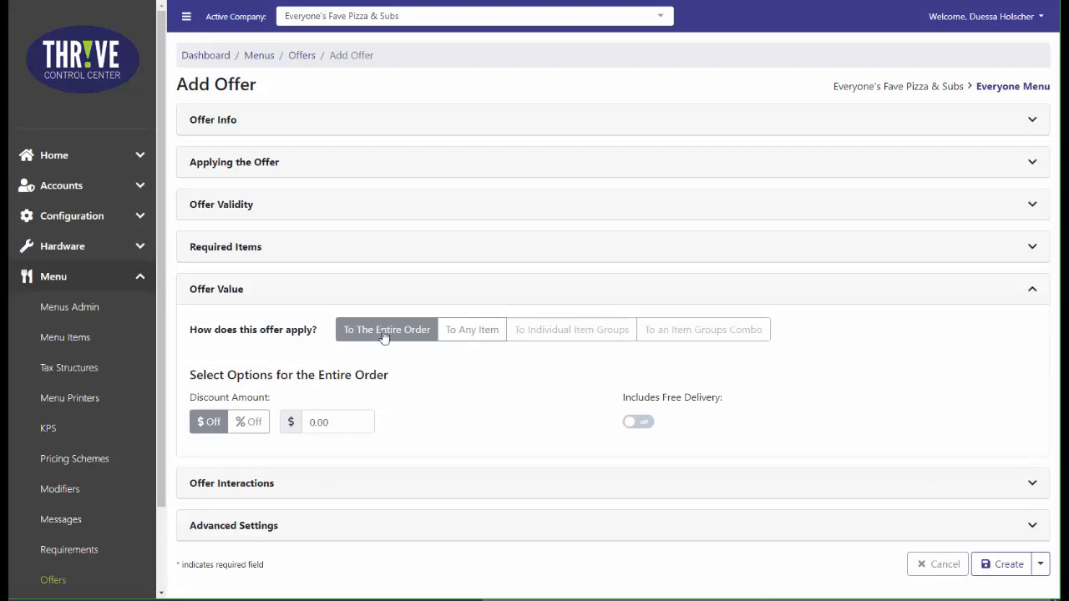
pyautogui.click(342, 426)
pyautogui.write('5.00')
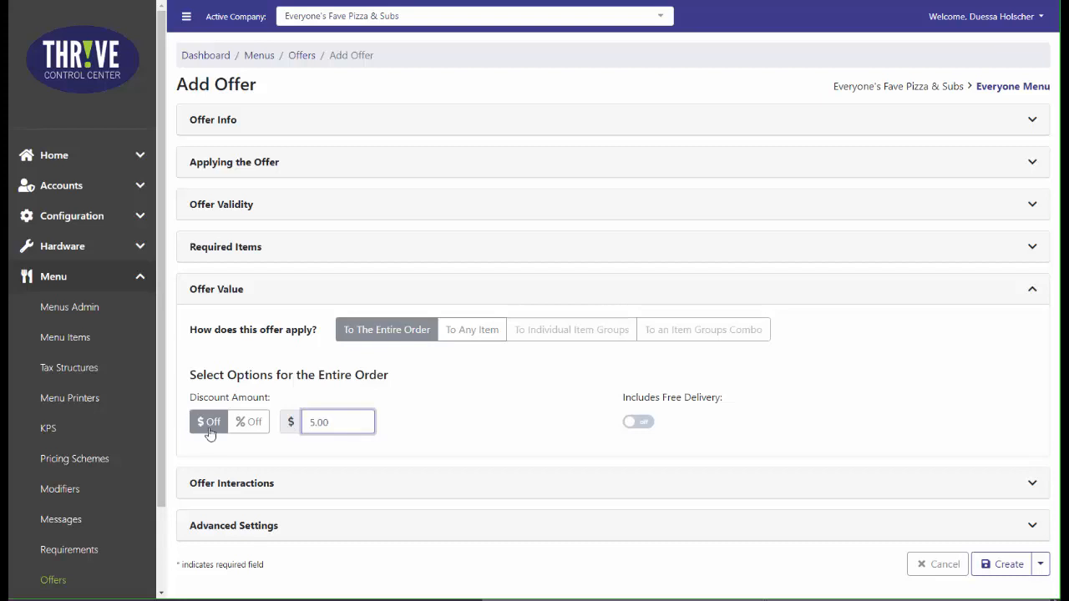
pyautogui.click(422, 428)
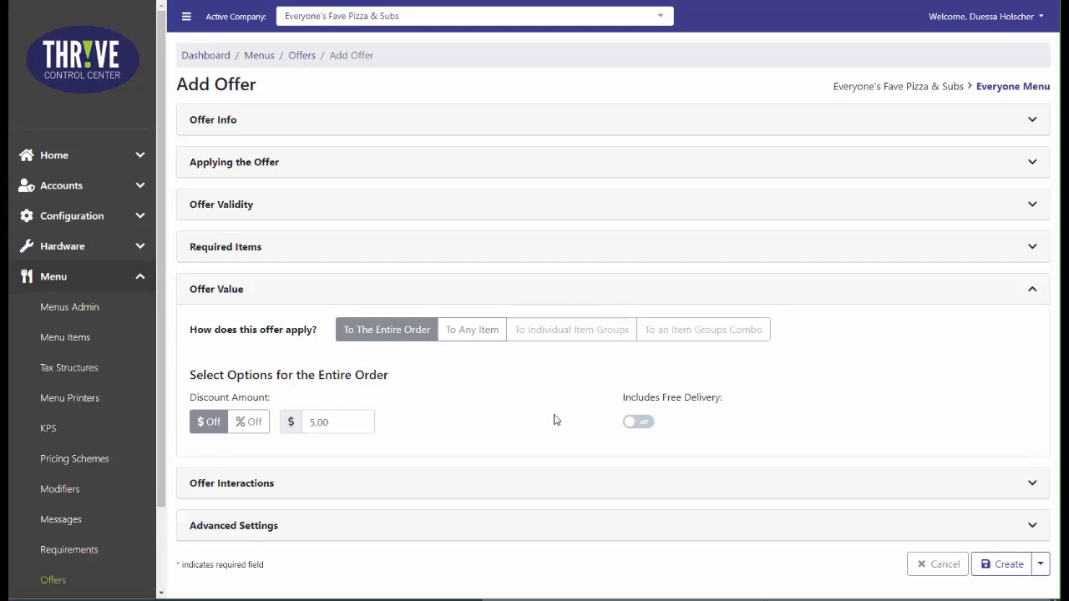
# Check the offer interaction settings, create the offer and return to the list of offers.
pyautogui.click(1031, 485)
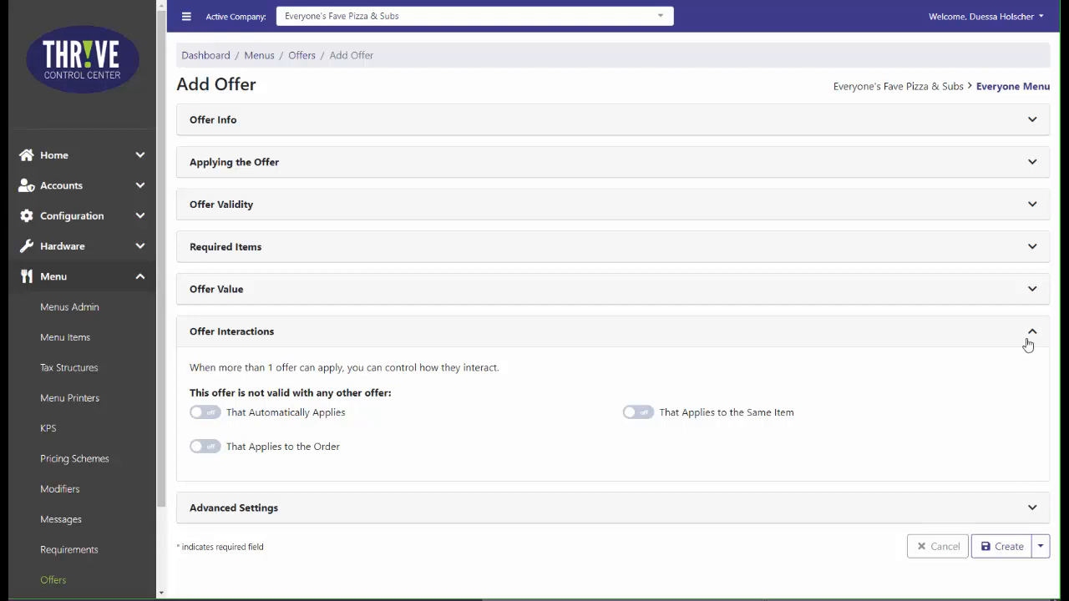
pyautogui.click(1009, 555)
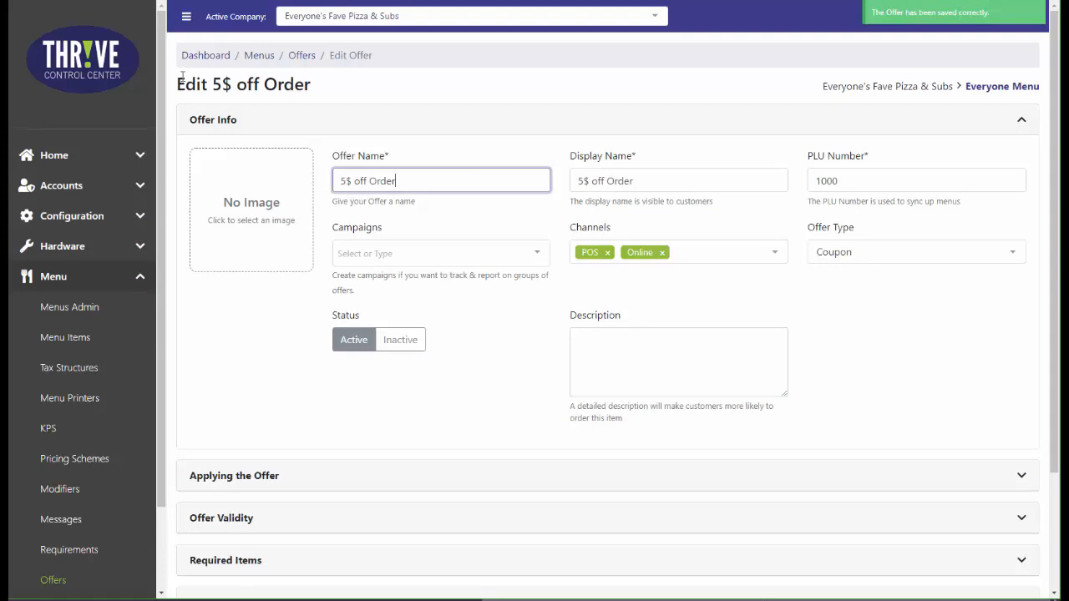
pyautogui.click(300, 56)
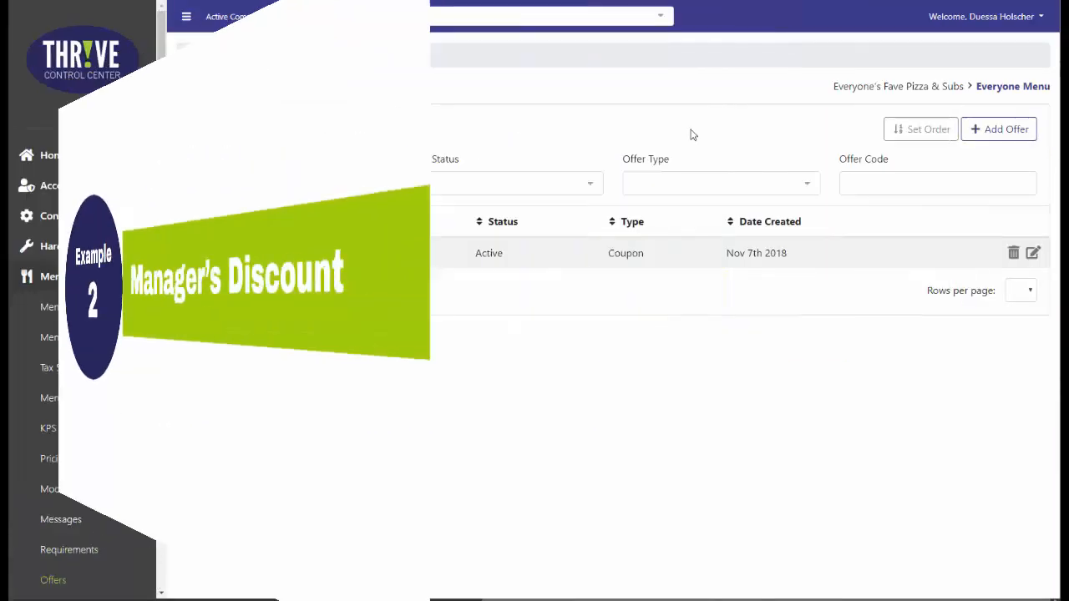
# Add a new offer named "Manager's Discount" with the same display name and set its offer type to Discount.
pyautogui.click(994, 140)
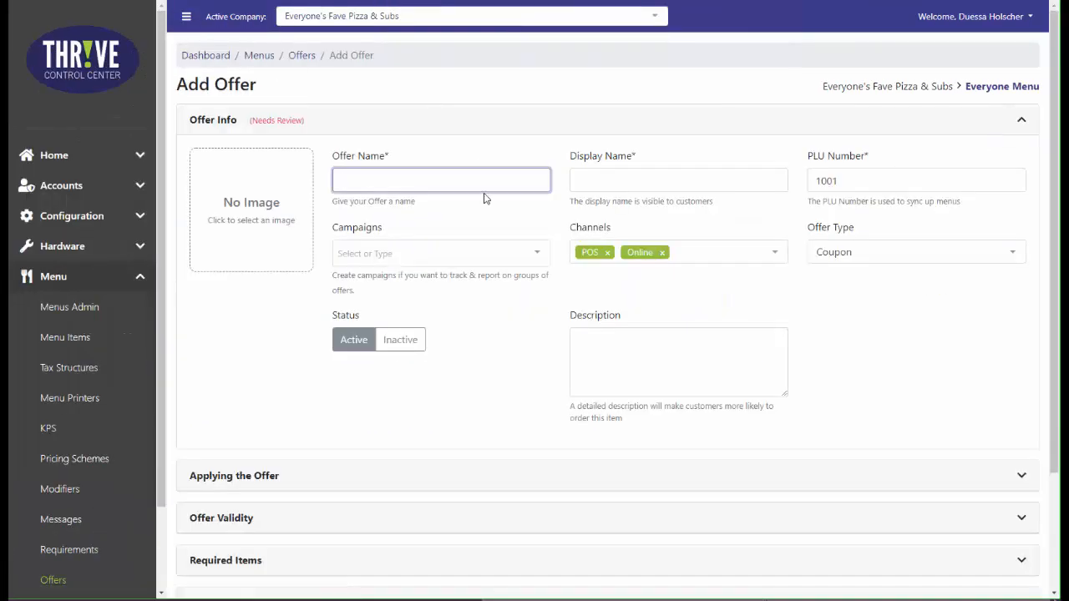
pyautogui.write("Manager's Discount")
pyautogui.press('Tab')
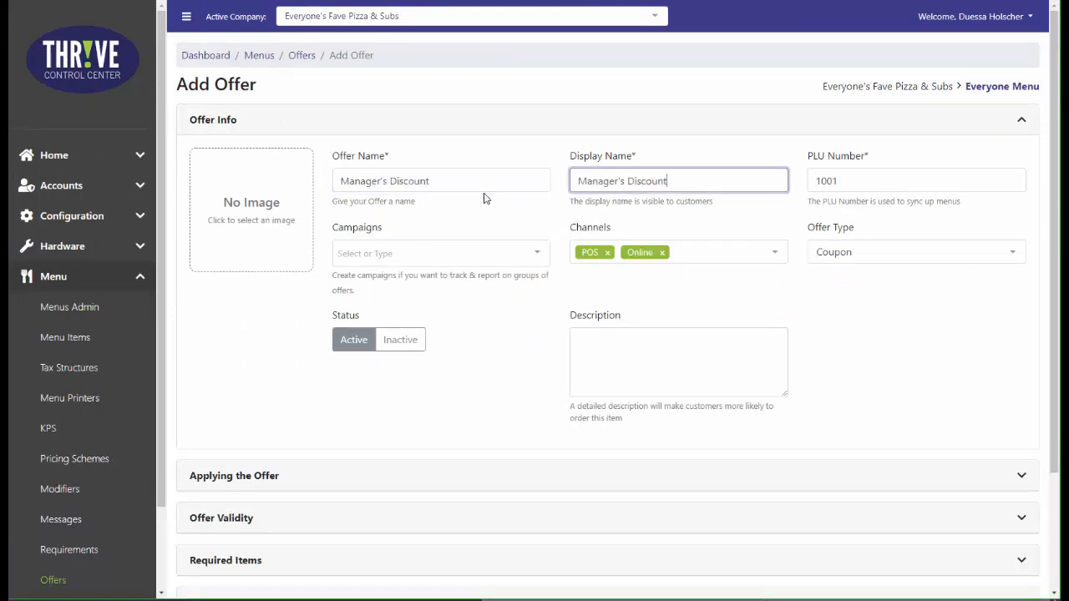
pyautogui.click(969, 253)
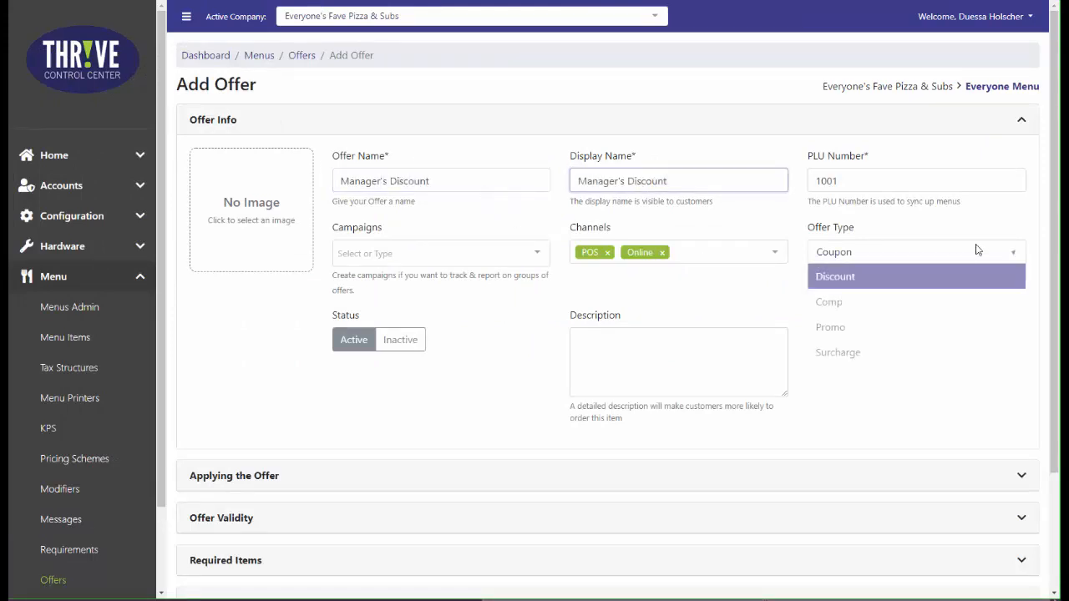
pyautogui.click(947, 284)
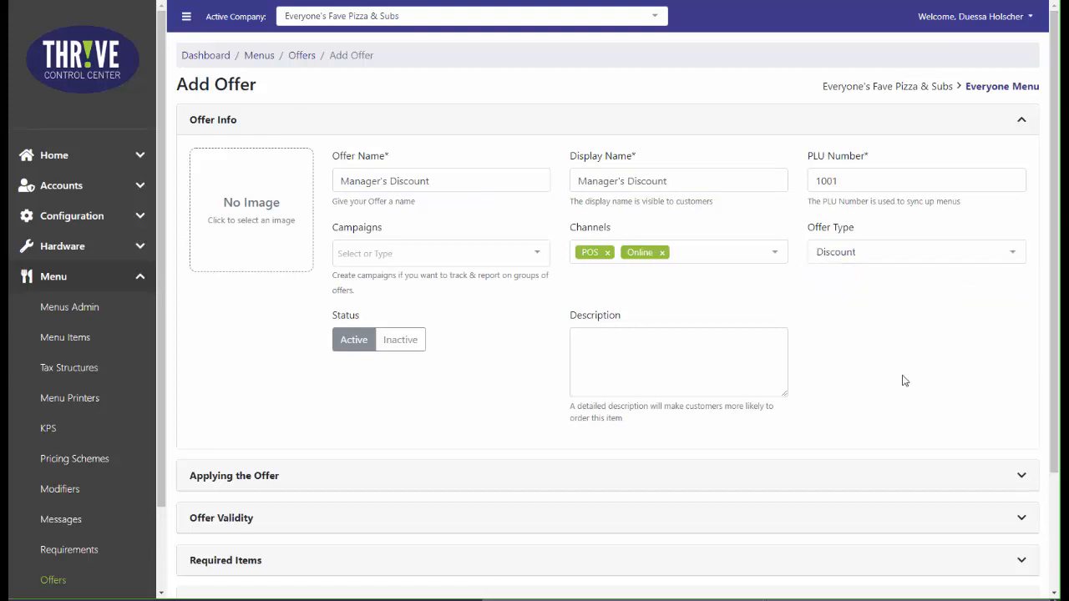
# Turn off Smart Coupons and the POS menu button for the offer, and show it in the Discount Screen List.
pyautogui.scroll(-1, 904, 380)
pyautogui.click(931, 408)
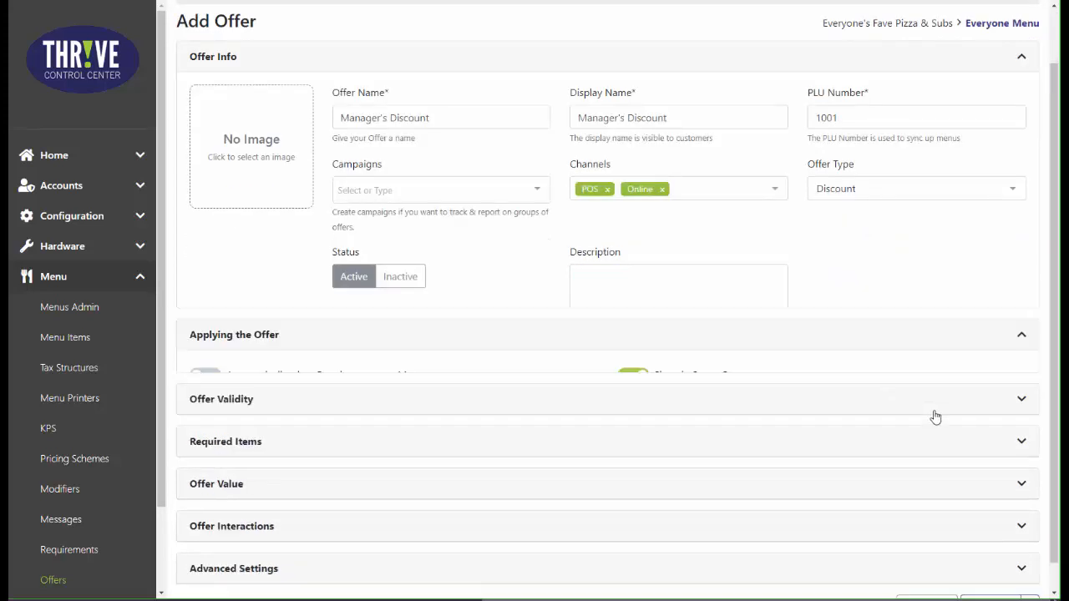
pyautogui.click(636, 204)
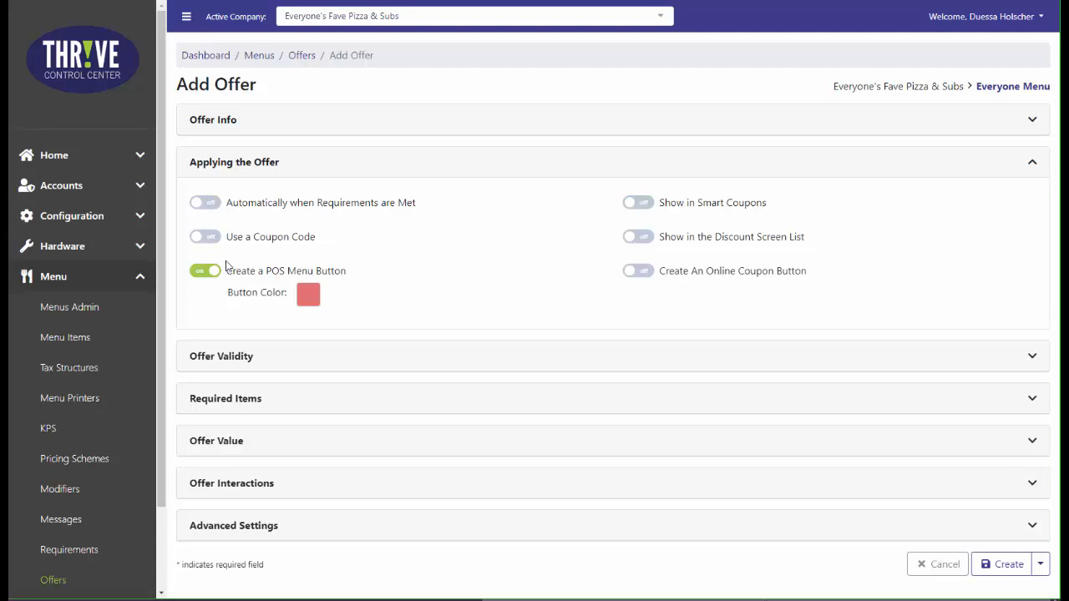
pyautogui.click(205, 271)
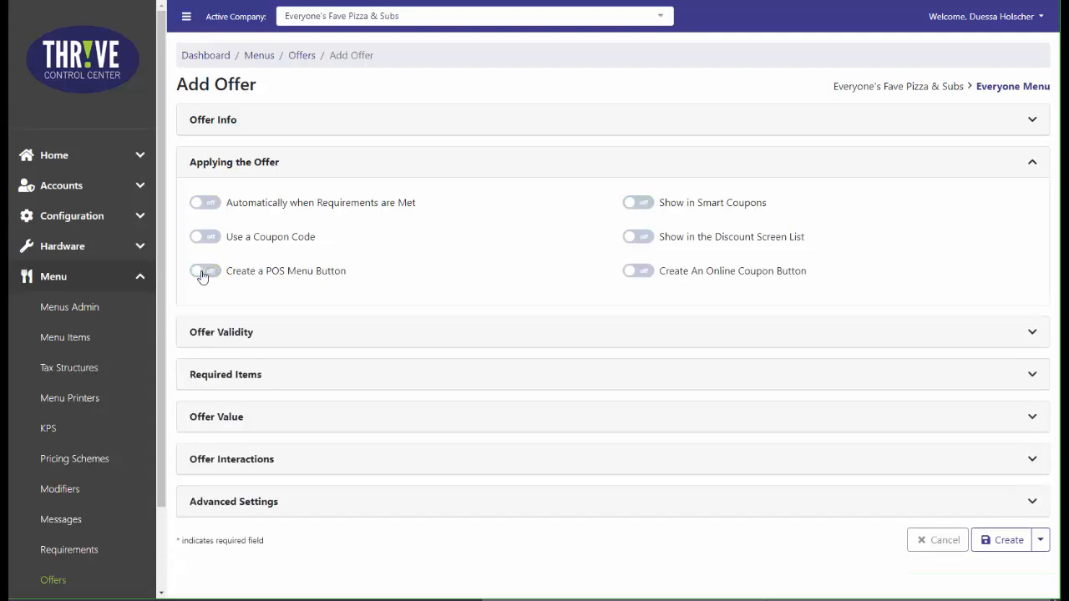
pyautogui.click(644, 239)
# Set the offer value to 20% off the entire order.
pyautogui.click(939, 422)
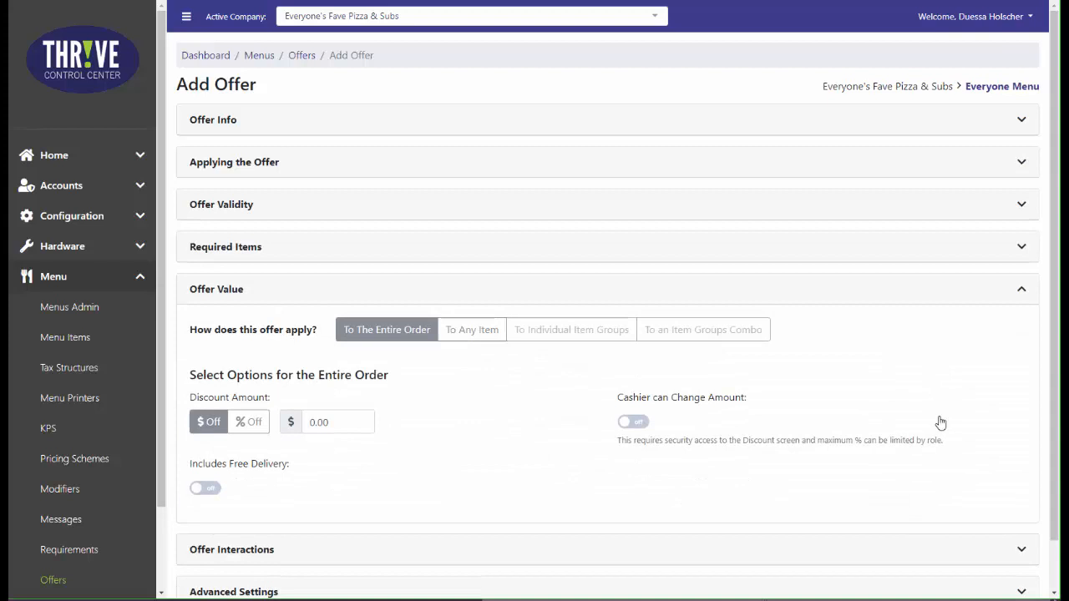
pyautogui.click(255, 427)
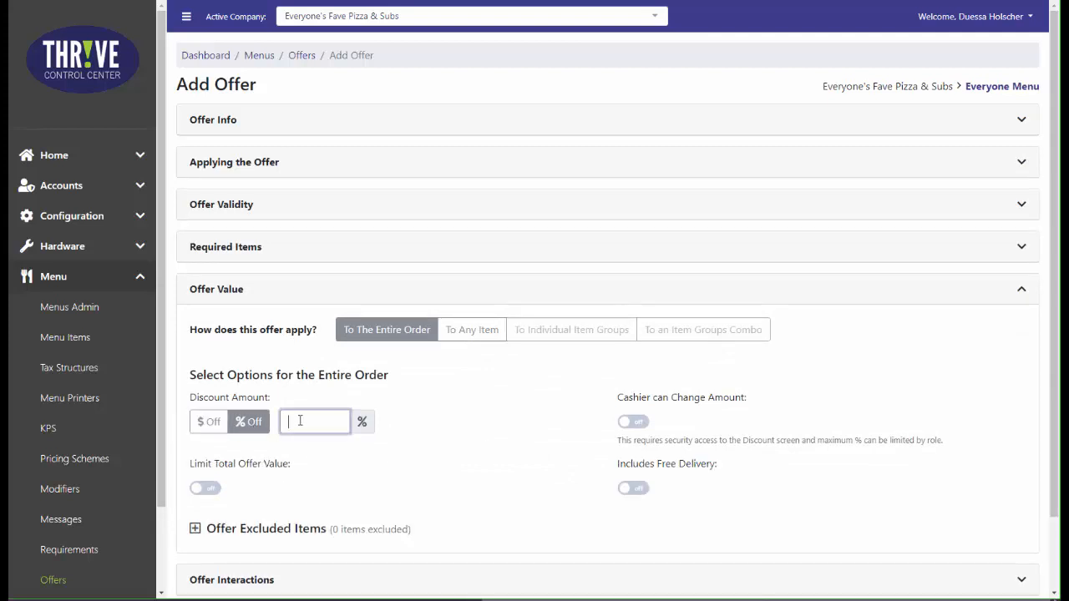
pyautogui.write('20')
pyautogui.click(471, 436)
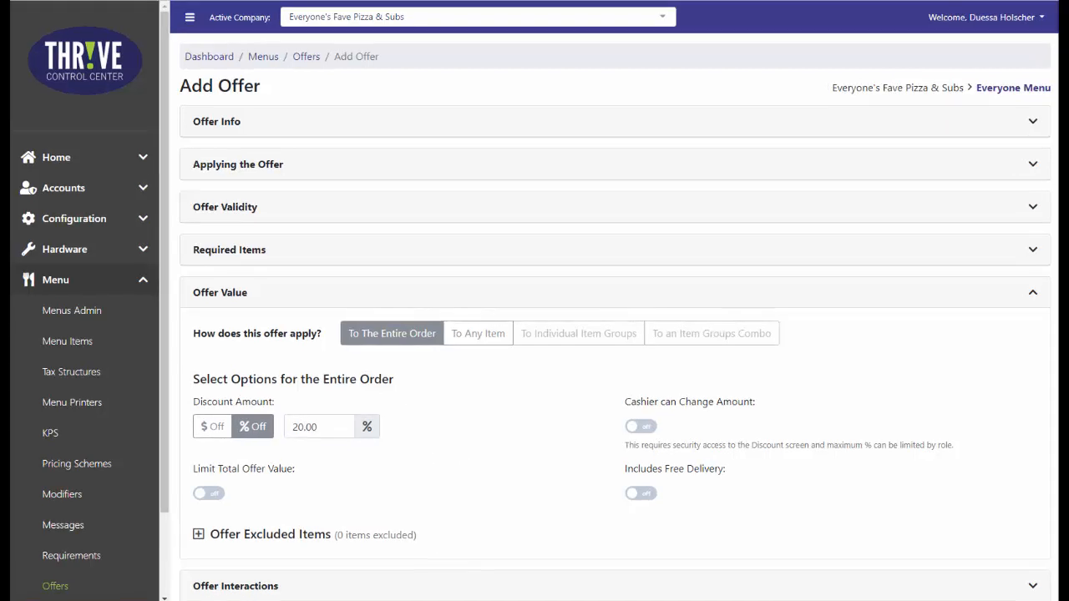
# Allow the cashier to change the discount amount, limited to 70%.
pyautogui.click(648, 431)
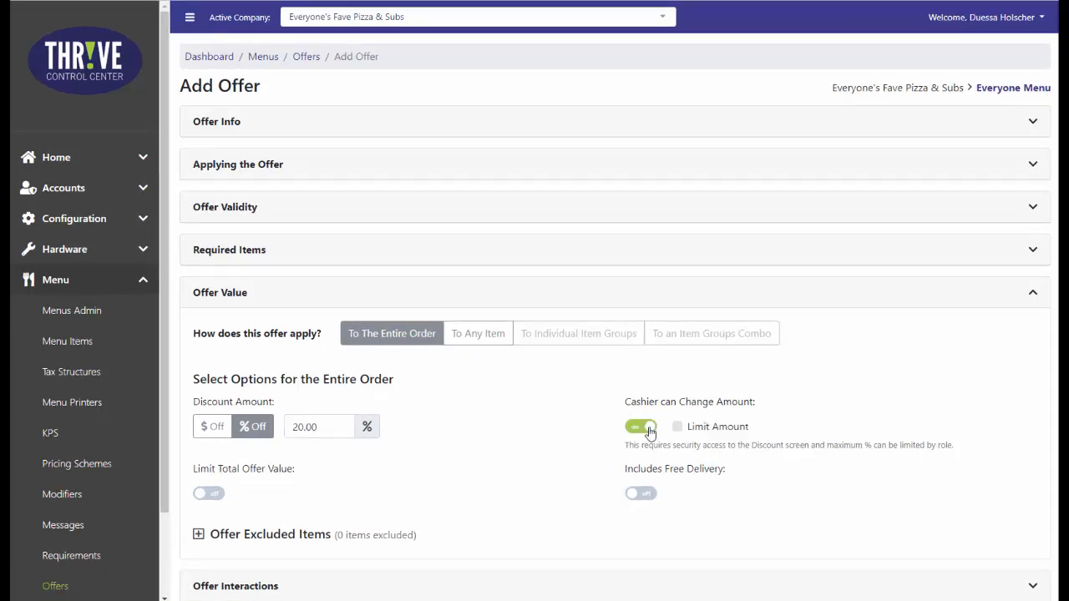
pyautogui.click(677, 428)
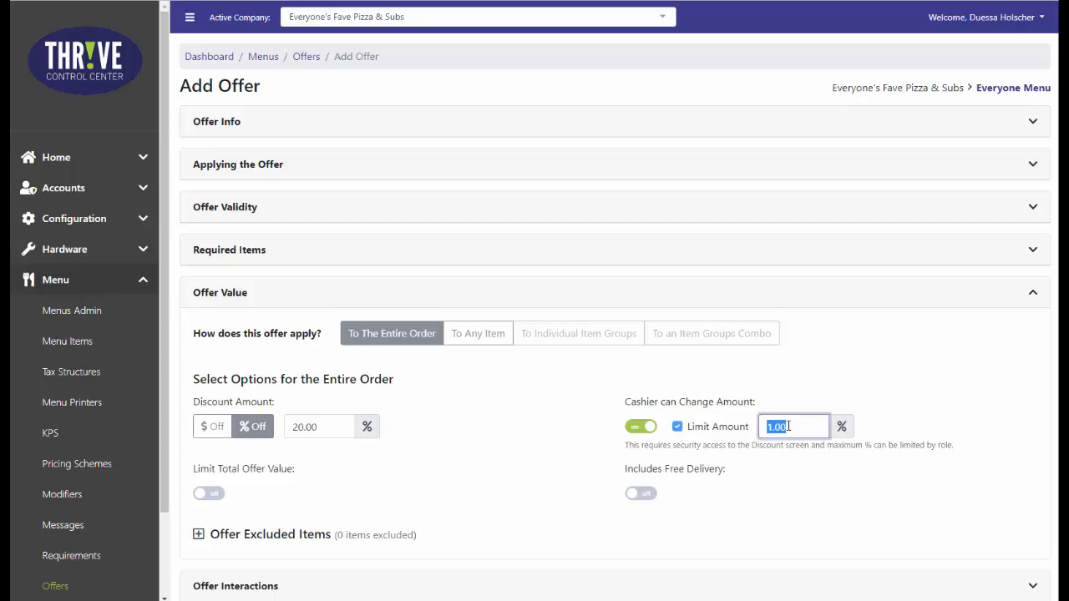
pyautogui.write('70')
pyautogui.click(810, 472)
# Limit the total offer value to $100.00 and create the offer.
pyautogui.click(218, 496)
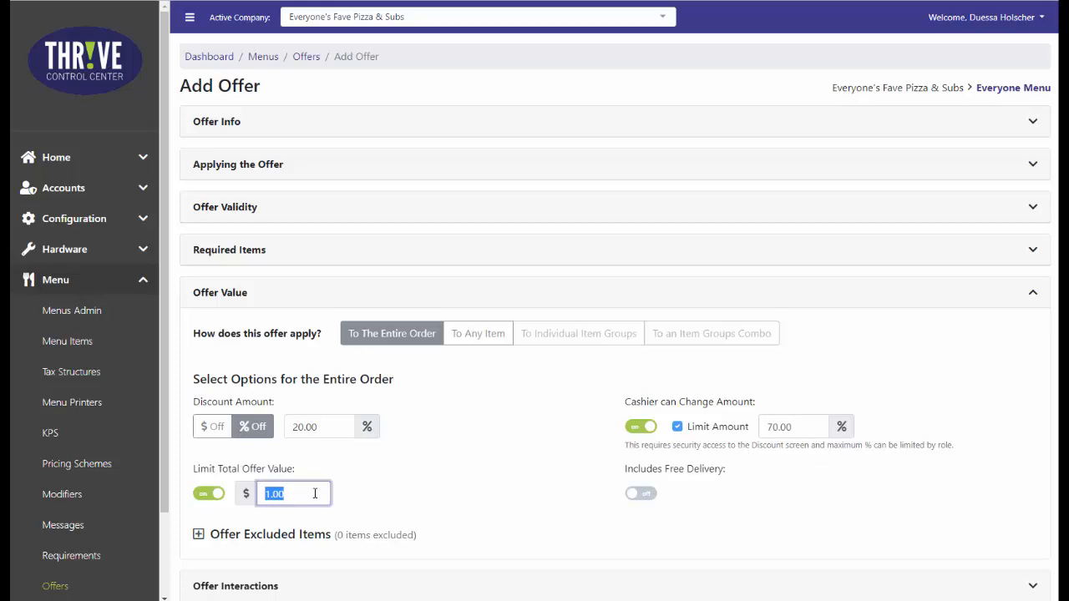
pyautogui.write('100')
pyautogui.click(402, 504)
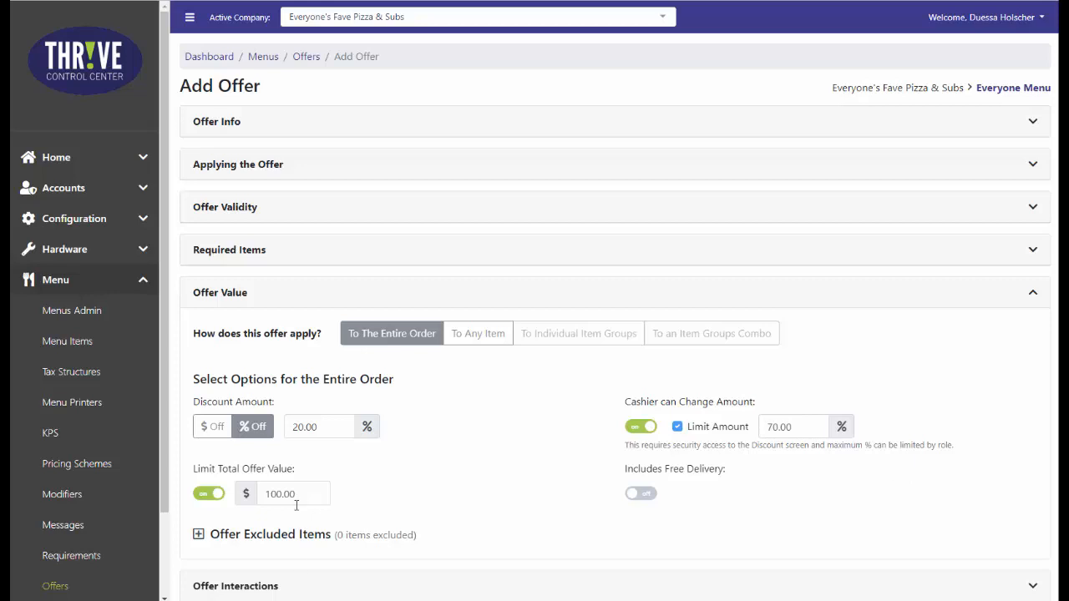
pyautogui.scroll(-1, 977, 451)
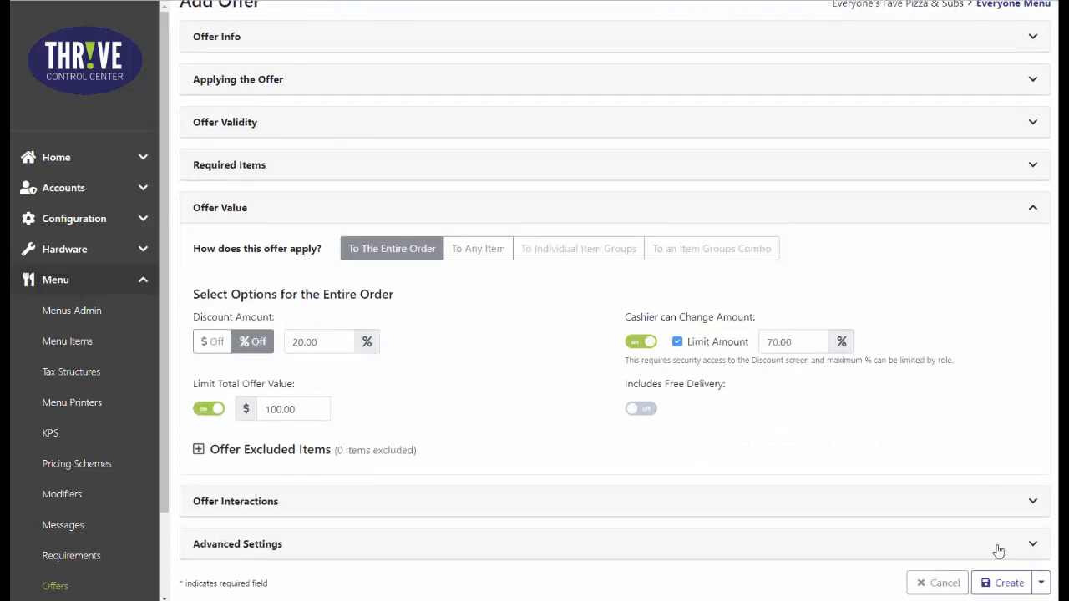
pyautogui.click(1003, 583)
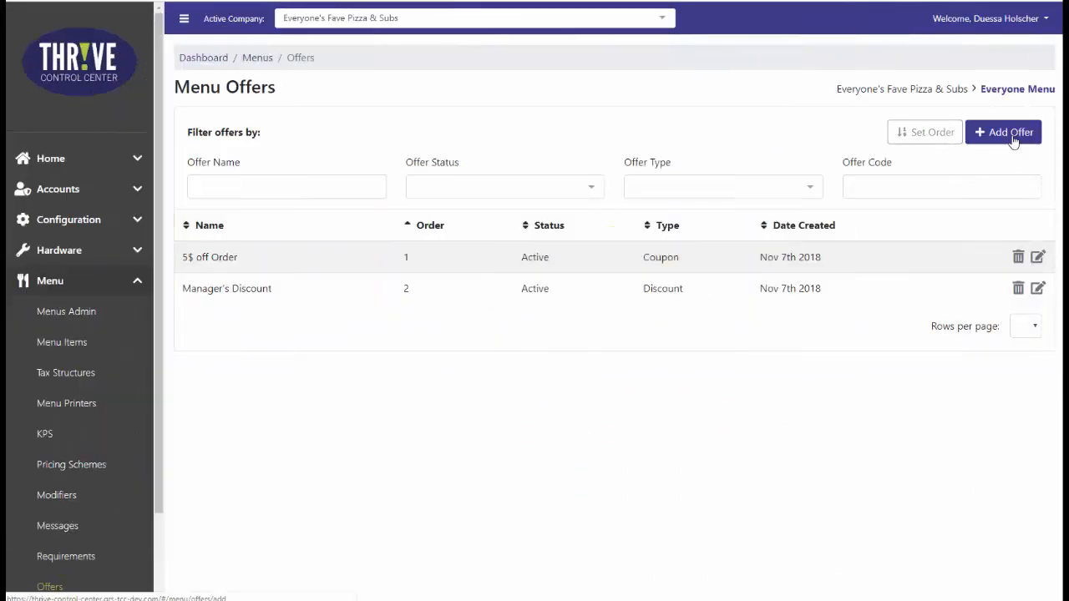
# Add another new offer with "10% off any item" as its offer name and display name.
pyautogui.click(1005, 133)
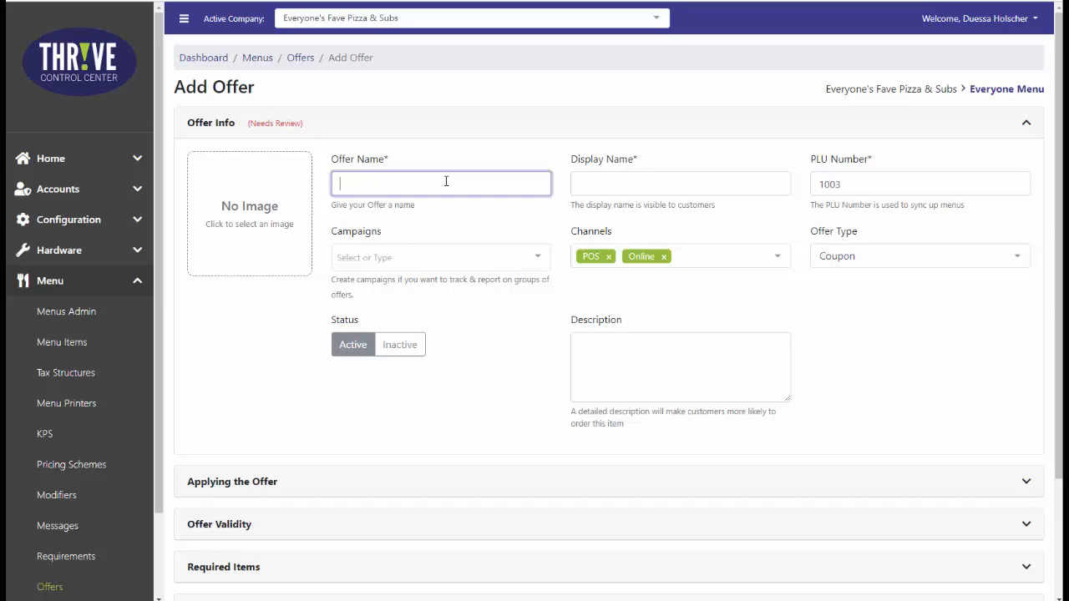
pyautogui.write('10% off any item')
pyautogui.press('Tab')
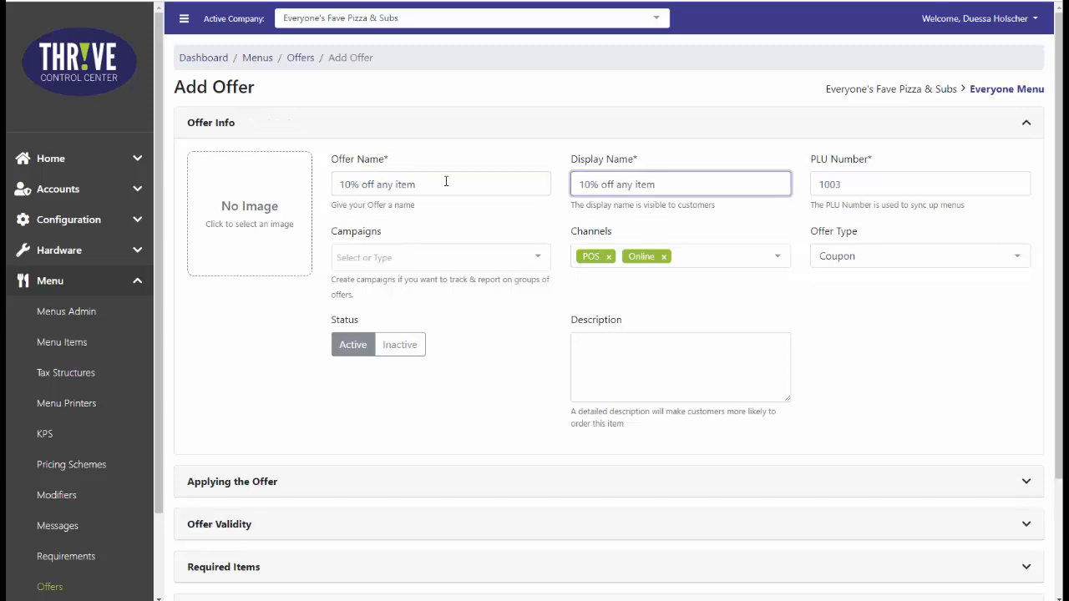
# Enable a coupon code for the offer, enter "10%offitem" as the code, and show the offer in the Discount Screen List.
pyautogui.click(732, 481)
pyautogui.click(203, 241)
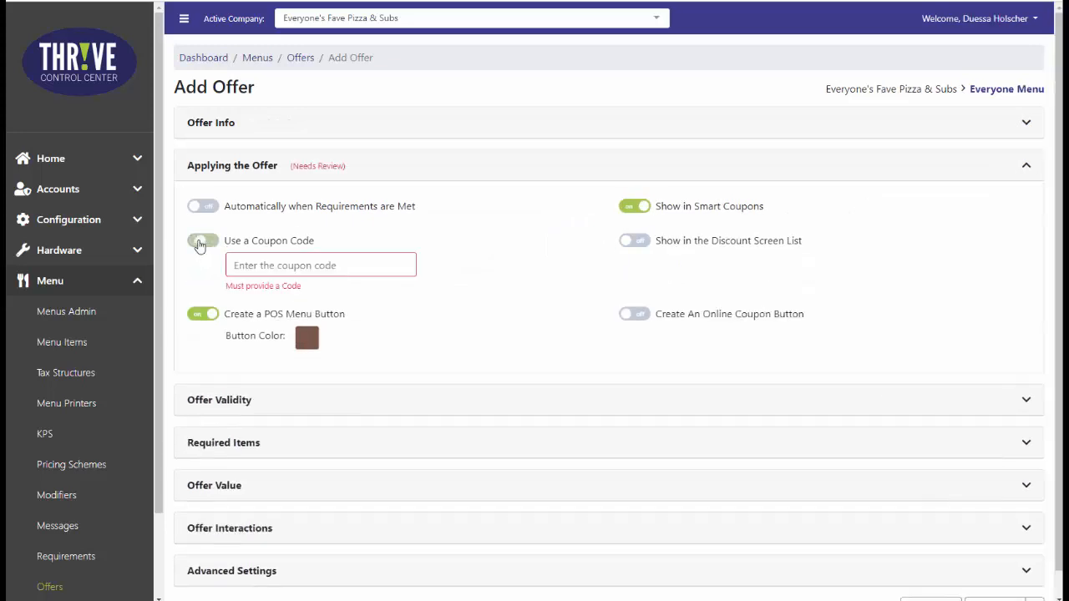
pyautogui.click(278, 267)
pyautogui.write('10%offitem')
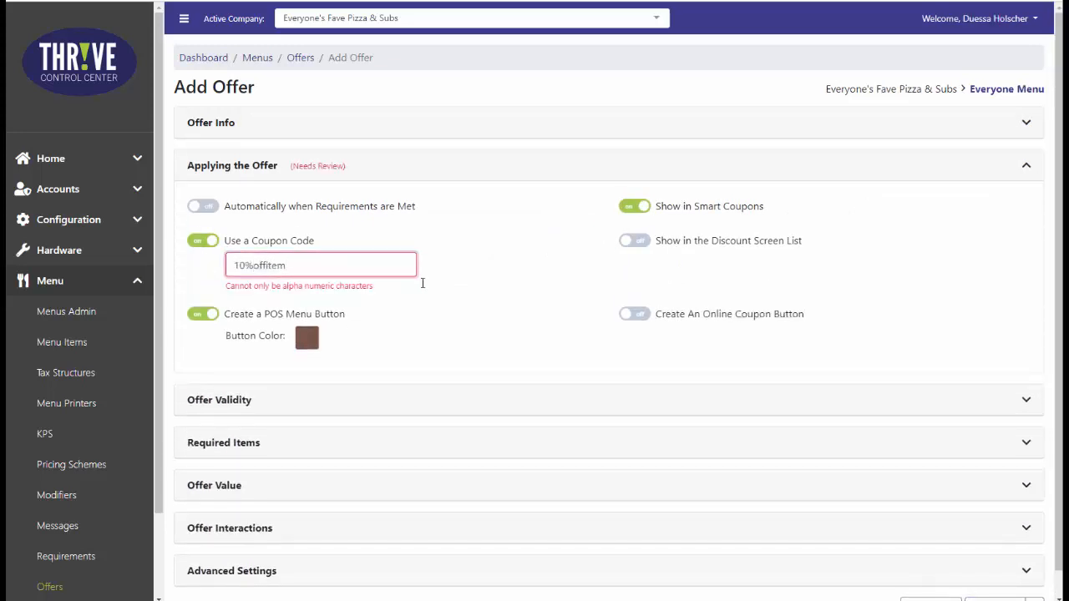
pyautogui.click(504, 289)
pyautogui.click(635, 243)
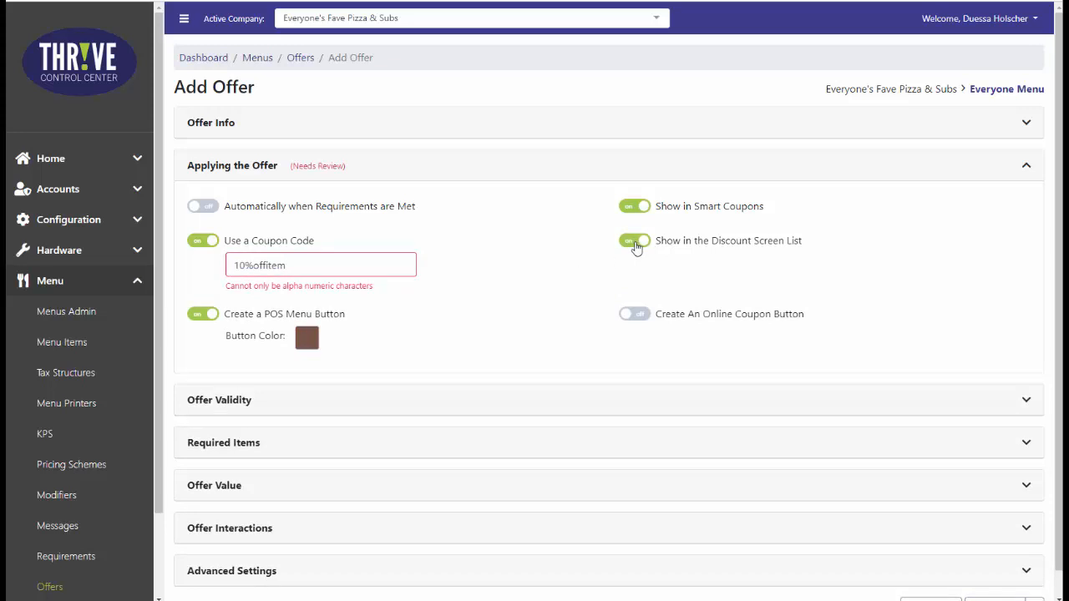
# Leave the offer without validity restrictions or required items and set its value to 10% off any item.
pyautogui.click(1022, 400)
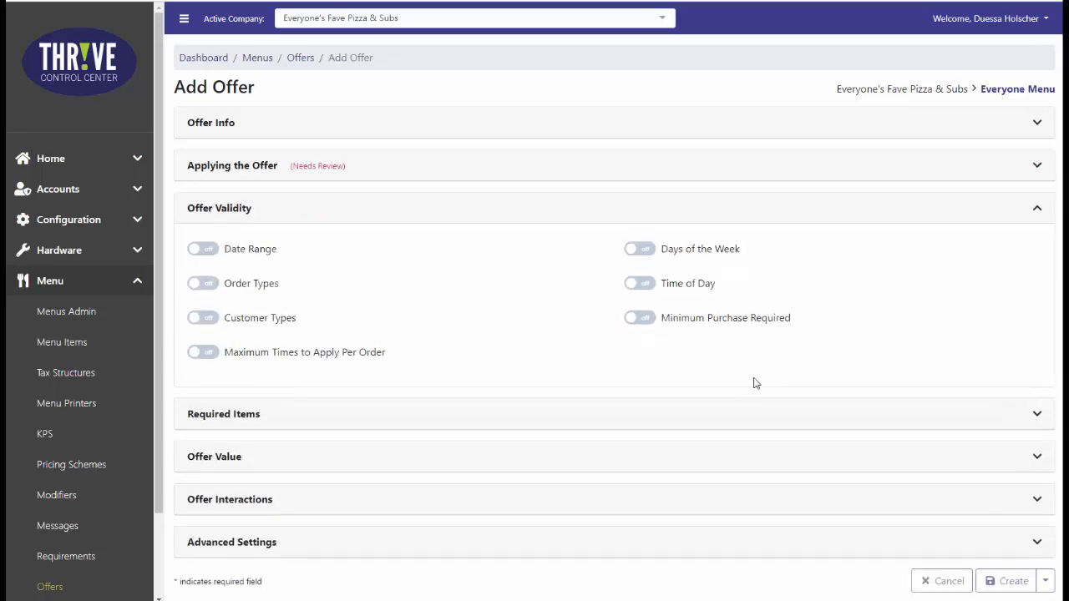
pyautogui.click(1021, 418)
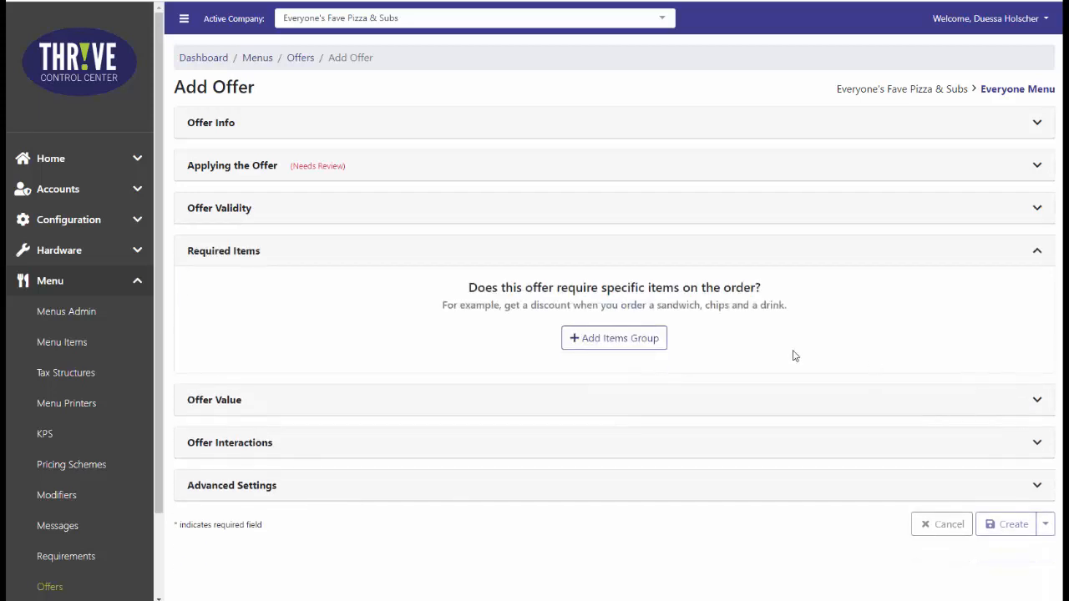
pyautogui.click(825, 410)
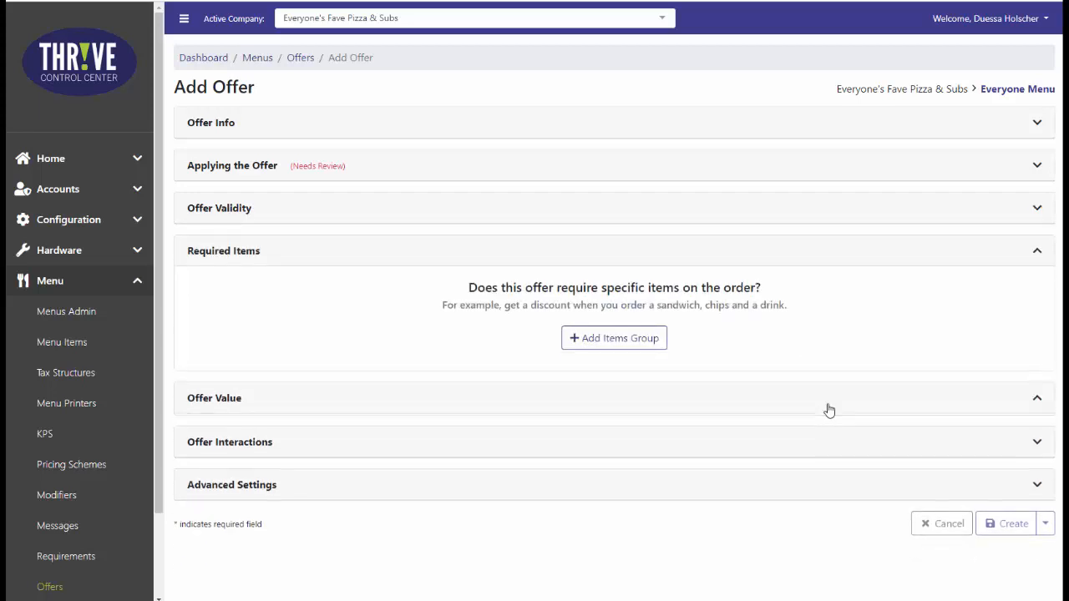
pyautogui.click(467, 335)
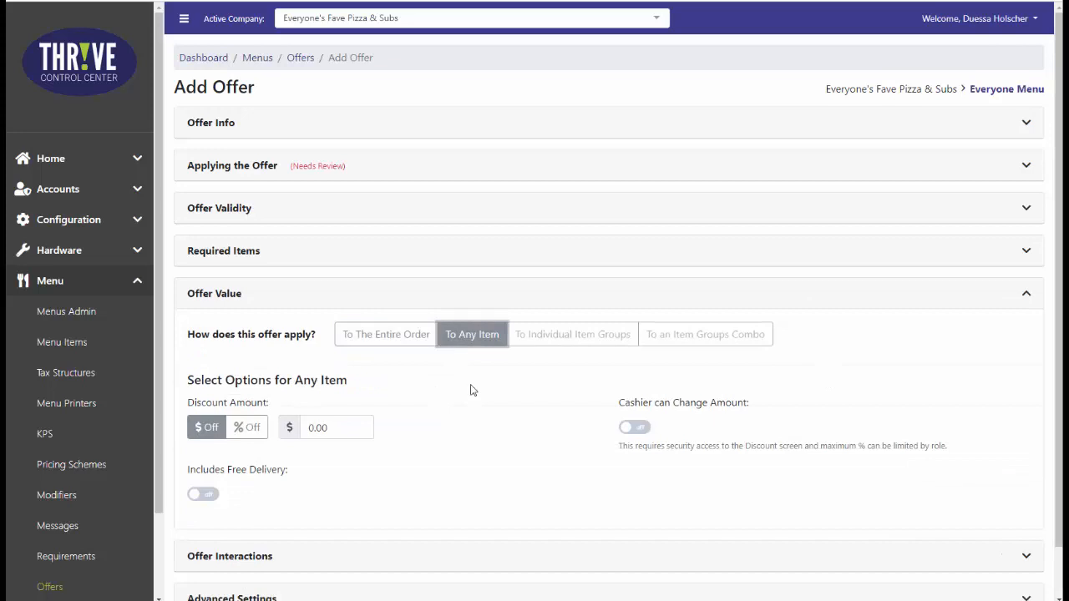
pyautogui.click(238, 428)
pyautogui.write('10')
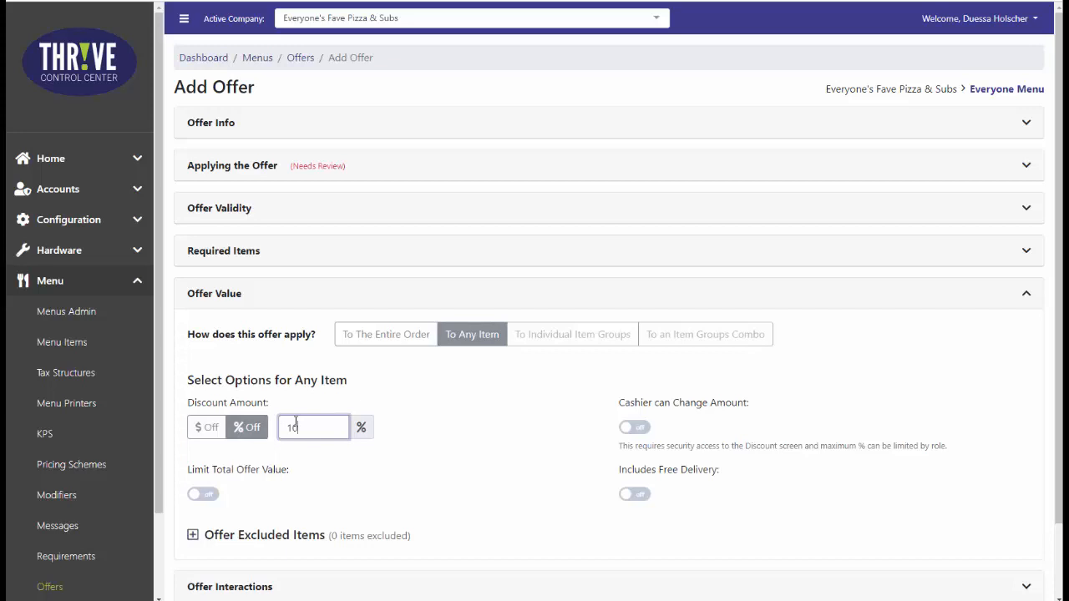
pyautogui.click(524, 456)
# Turn the Cashier can Change Amount and Limit Total Offer Value options on and off again to examine their settings.
pyautogui.scroll(-1, 492, 389)
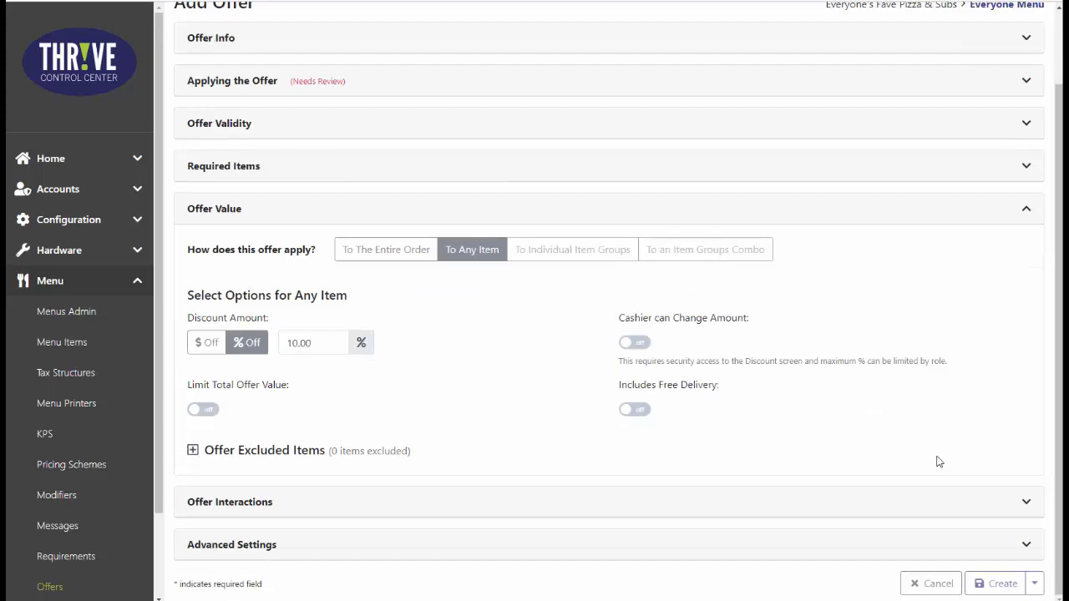
pyautogui.click(639, 346)
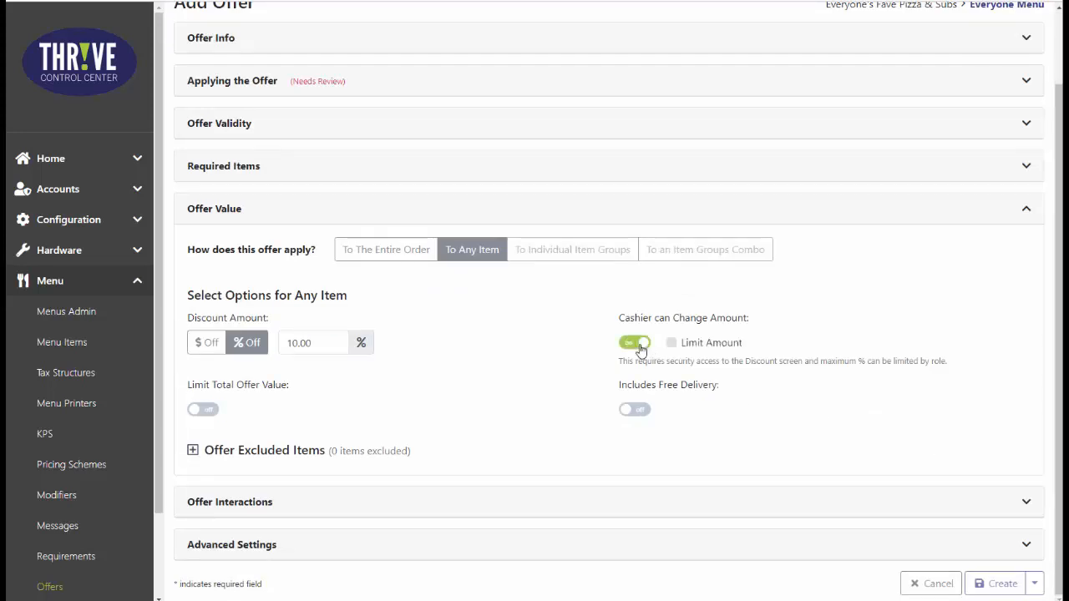
pyautogui.click(631, 346)
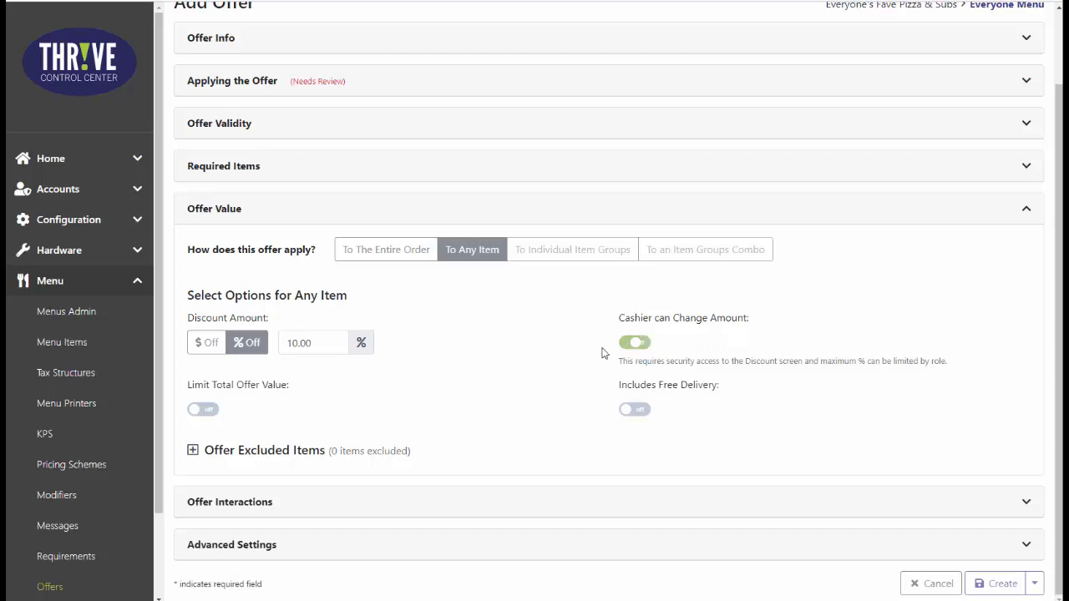
pyautogui.click(203, 410)
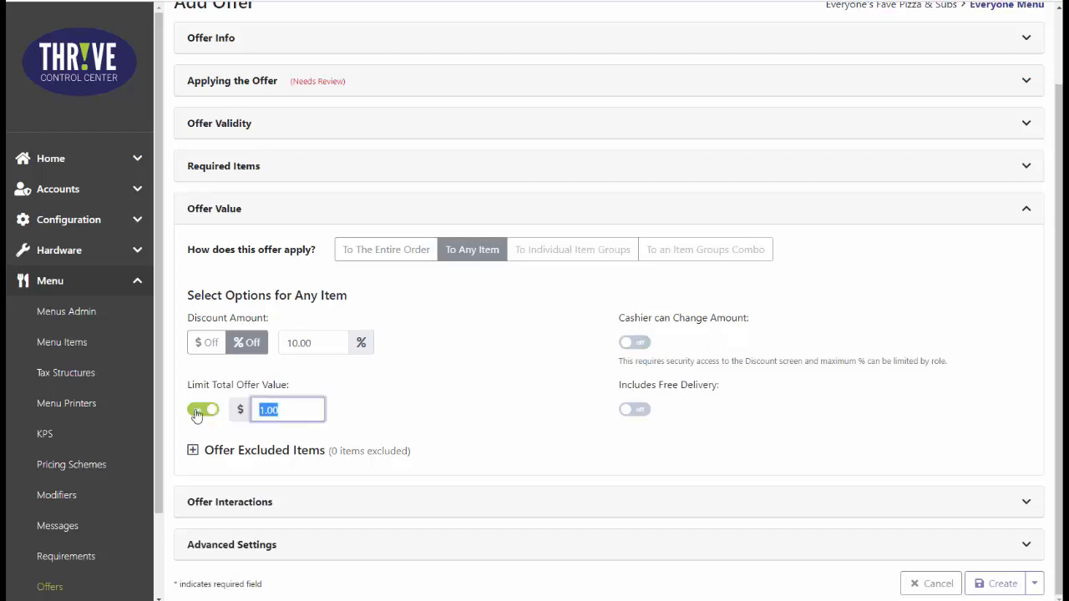
pyautogui.click(203, 410)
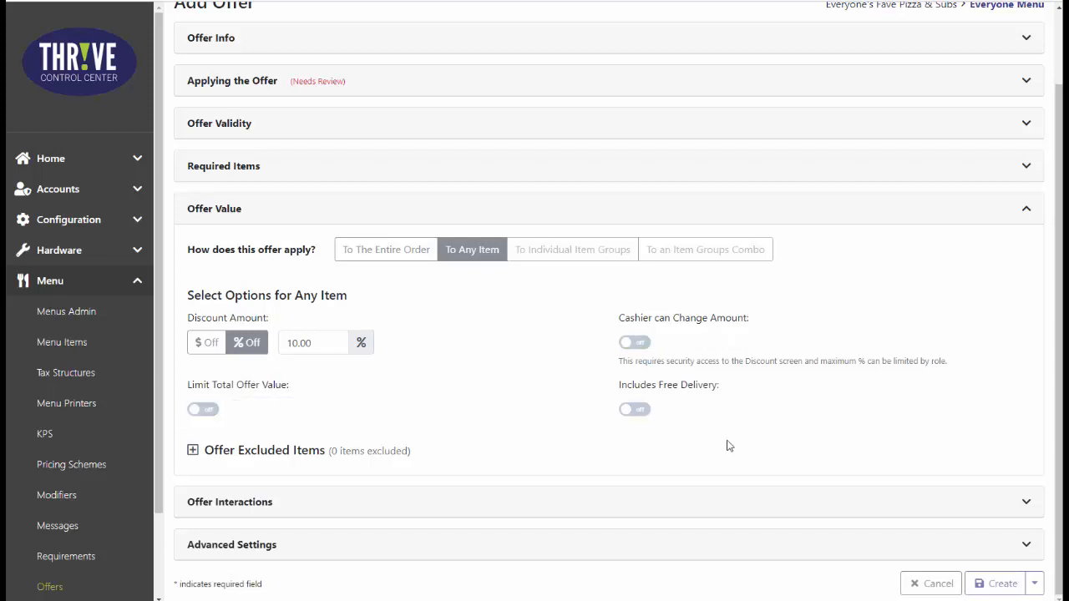
# Search the offer's available items for "dess" and add the Dessert category to the excluded items.
pyautogui.click(193, 451)
pyautogui.scroll(-2, 465, 442)
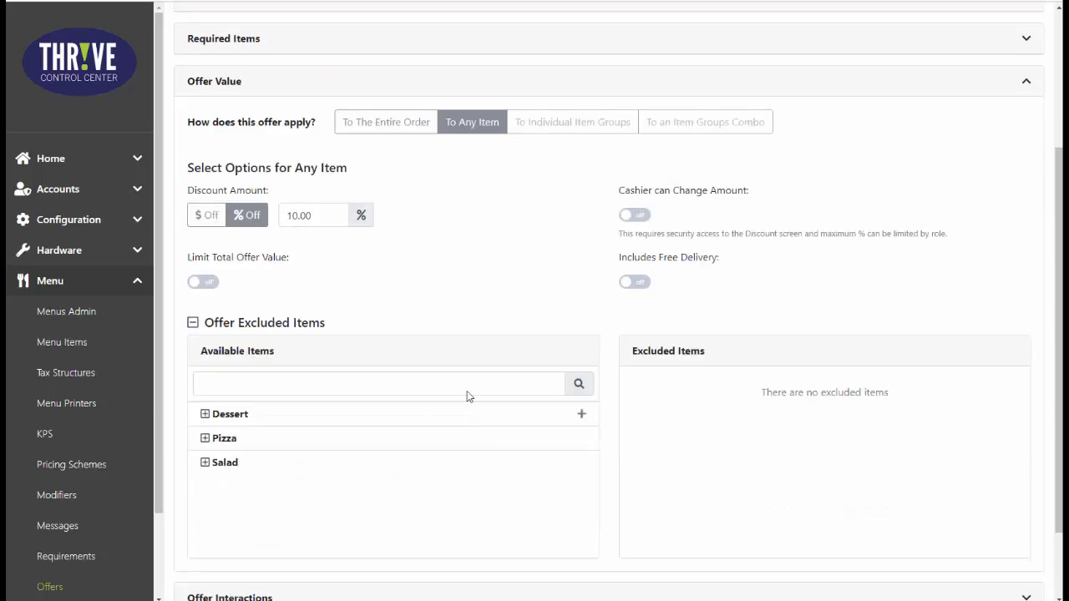
pyautogui.click(394, 385)
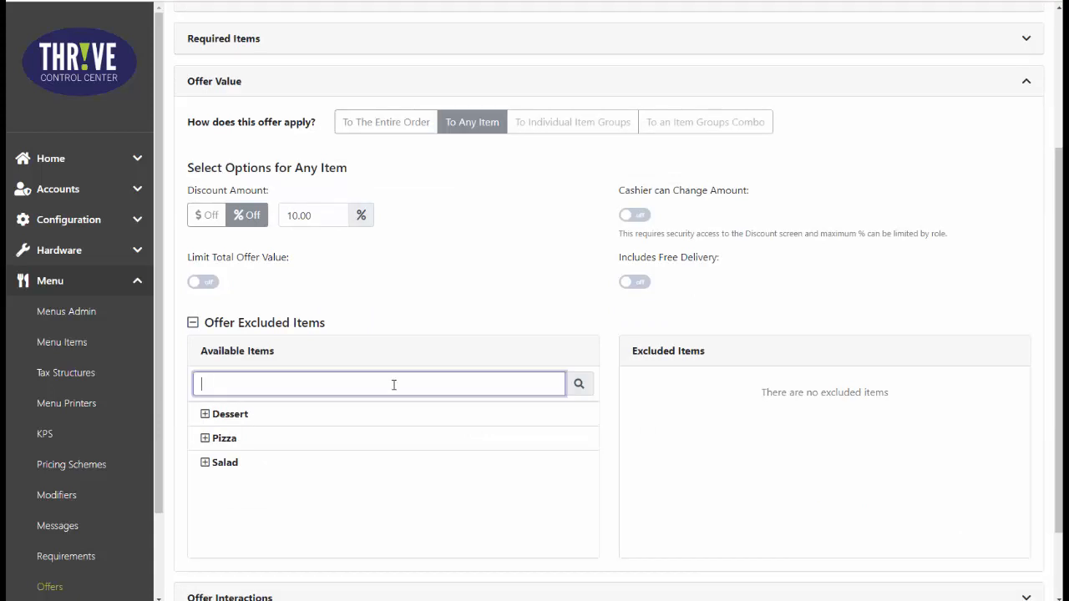
pyautogui.write('dess')
pyautogui.moveTo(331, 413)
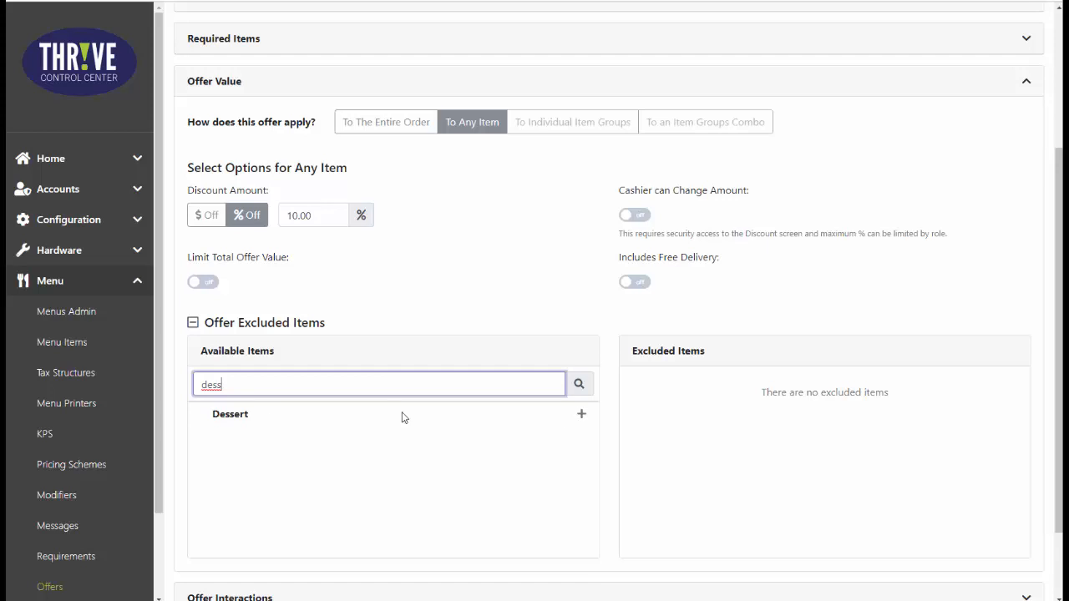
pyautogui.click(580, 417)
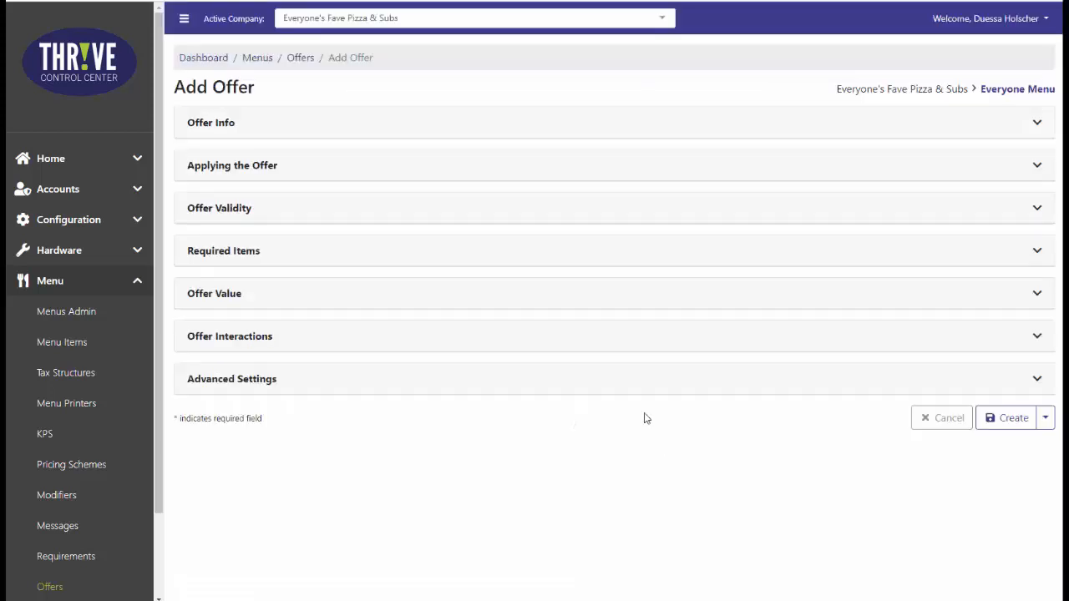
# Create the configured 10% off any item offer.
pyautogui.click(1002, 420)
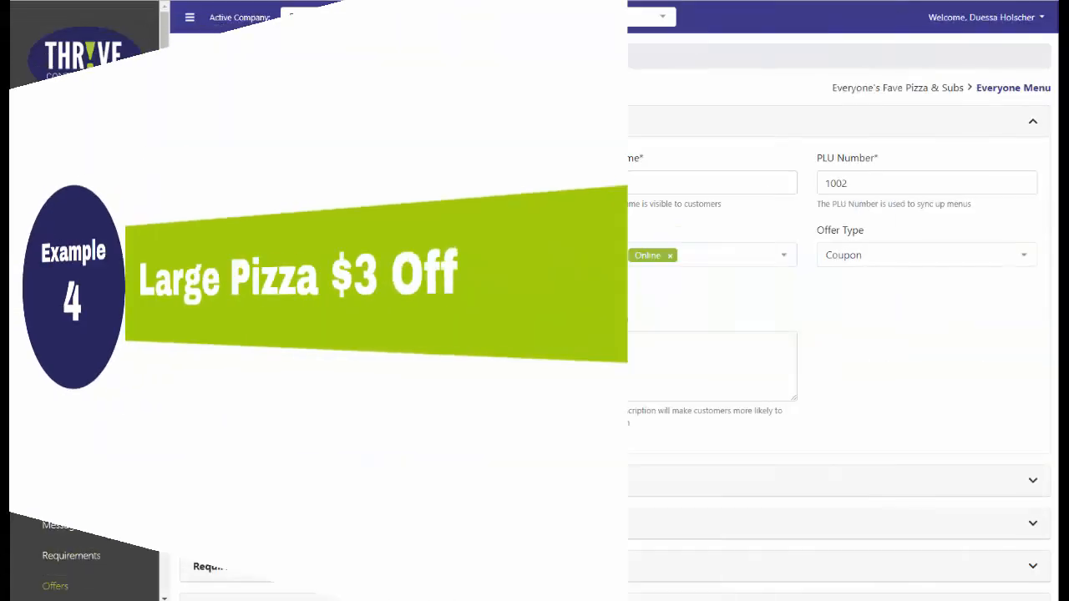
# Name the new offer "Large Pizza $3 off", use the same display name, and keep the suggested PLU number.
pyautogui.write('L')
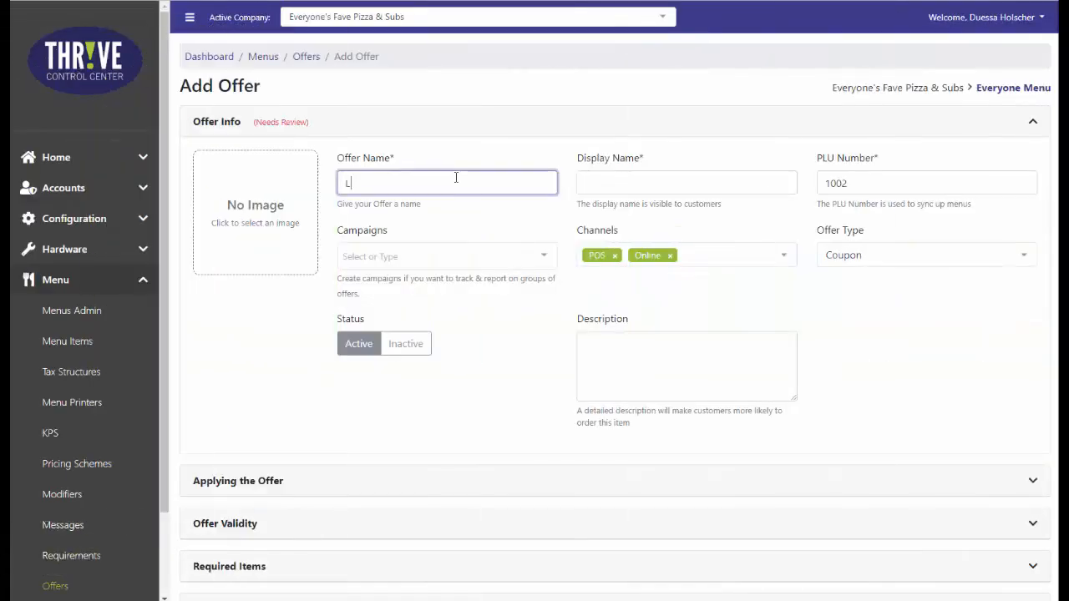
pyautogui.write('arge Pizza $3 off')
pyautogui.press('Tab')
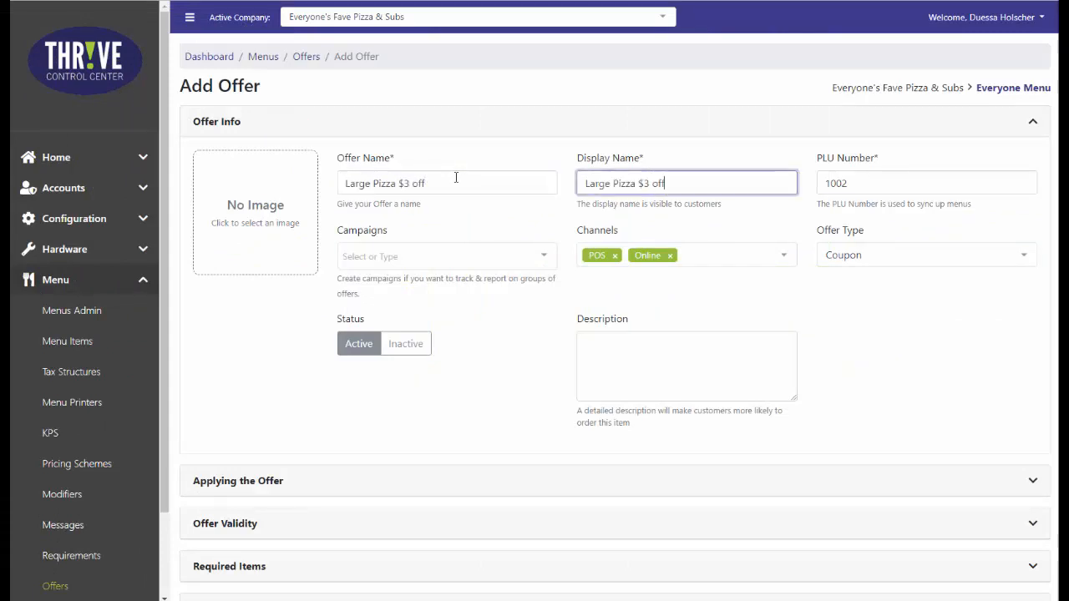
pyautogui.press('Tab')
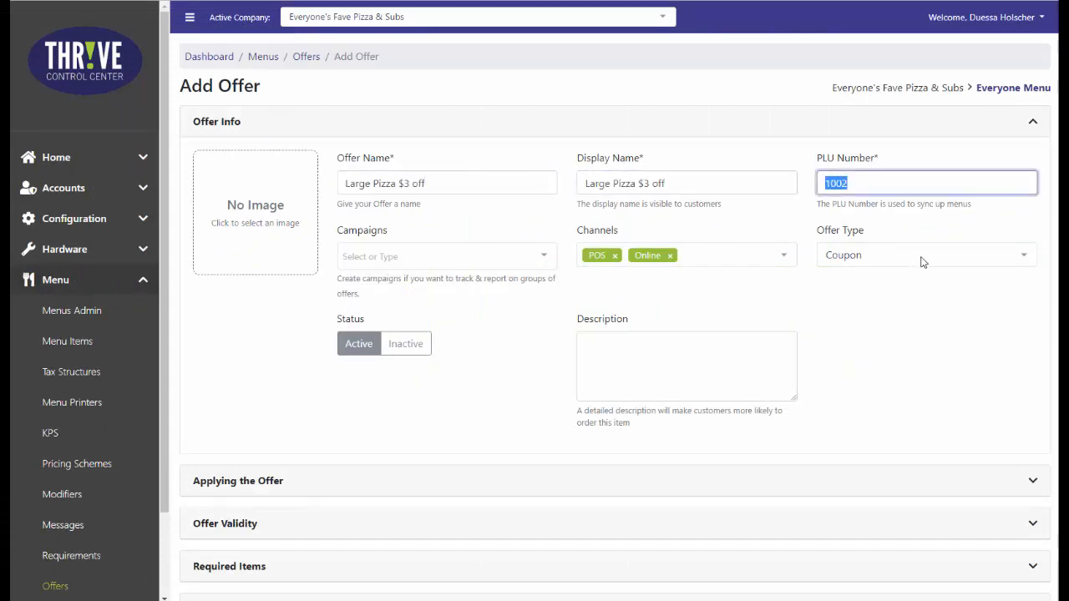
# Enable a coupon code for applying the offer and enter "Lg3Off" as the code.
pyautogui.click(916, 487)
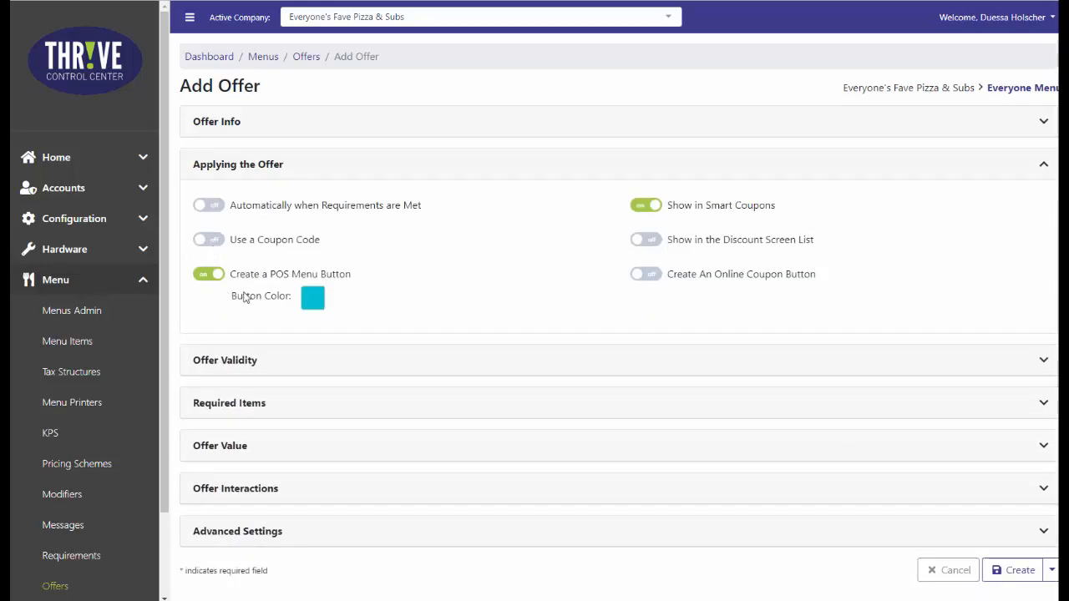
pyautogui.click(222, 249)
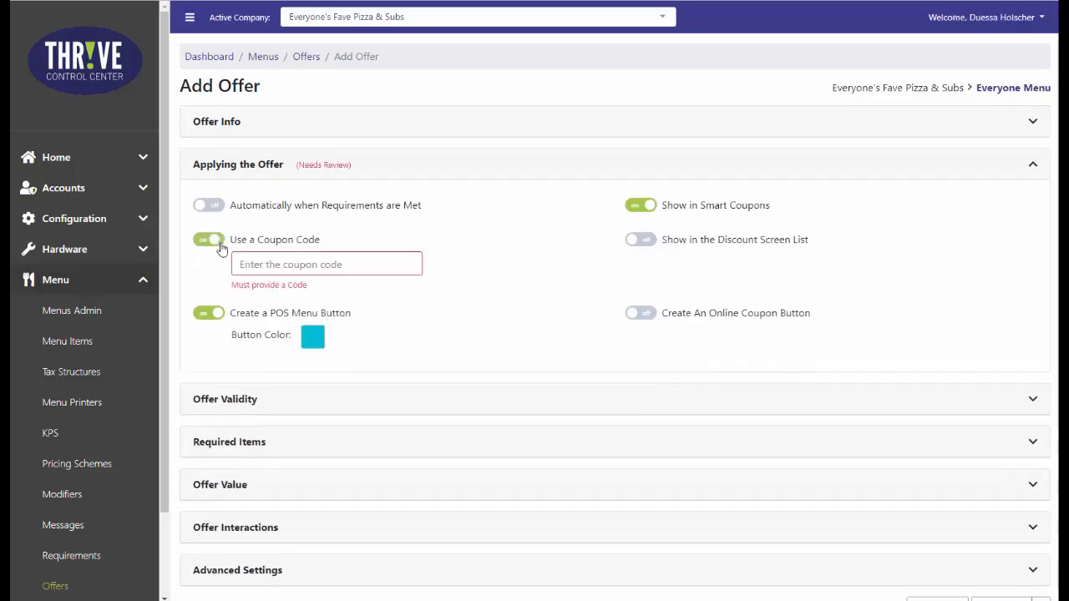
pyautogui.click(380, 266)
pyautogui.write('L')
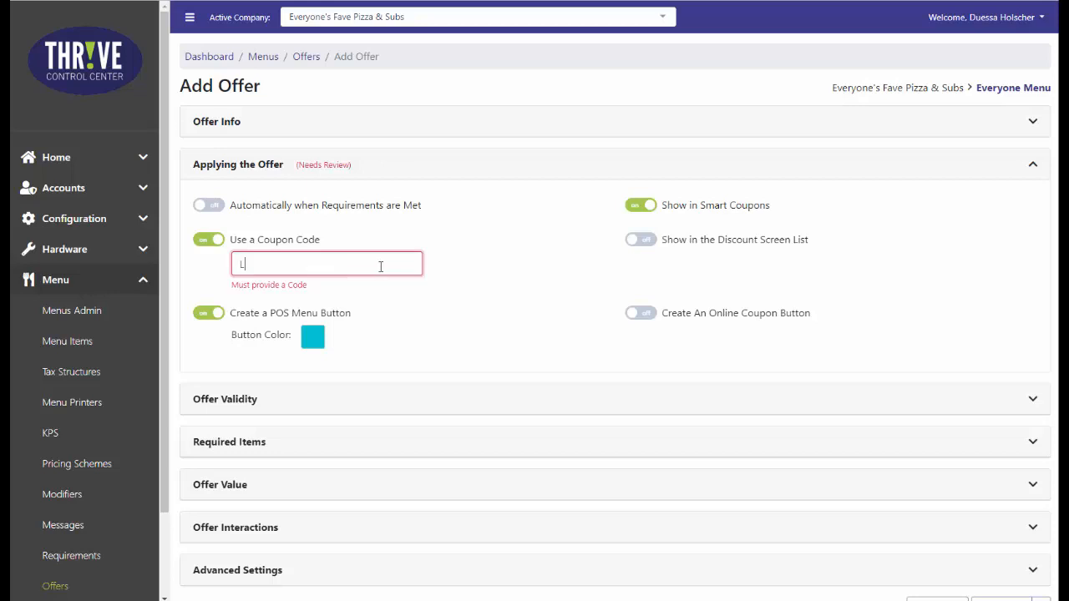
pyautogui.write('g$')
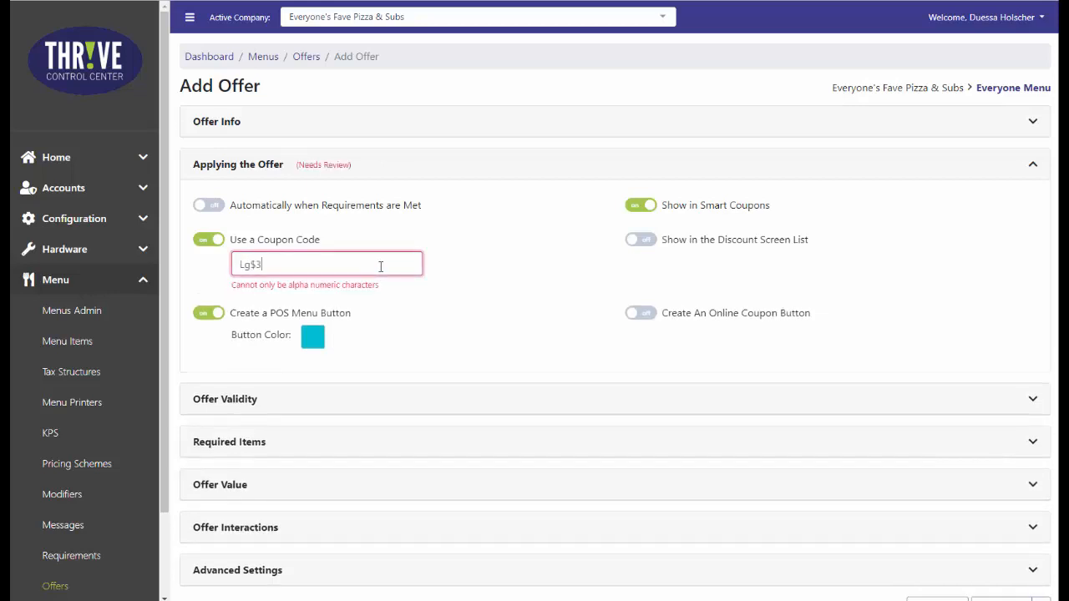
pyautogui.write('3')
pyautogui.press('BackSpace')
pyautogui.press('BackSpace')
pyautogui.write('3Off')
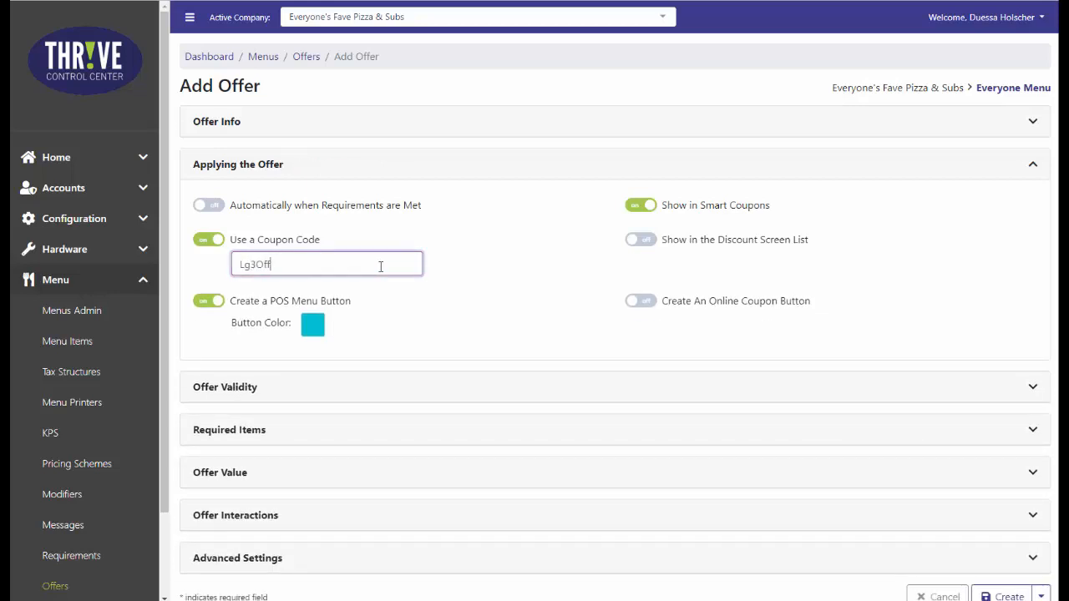
# Leave the offer validity unrestricted and add a required items group that includes the Pizza department limited to the Large size.
pyautogui.click(1012, 390)
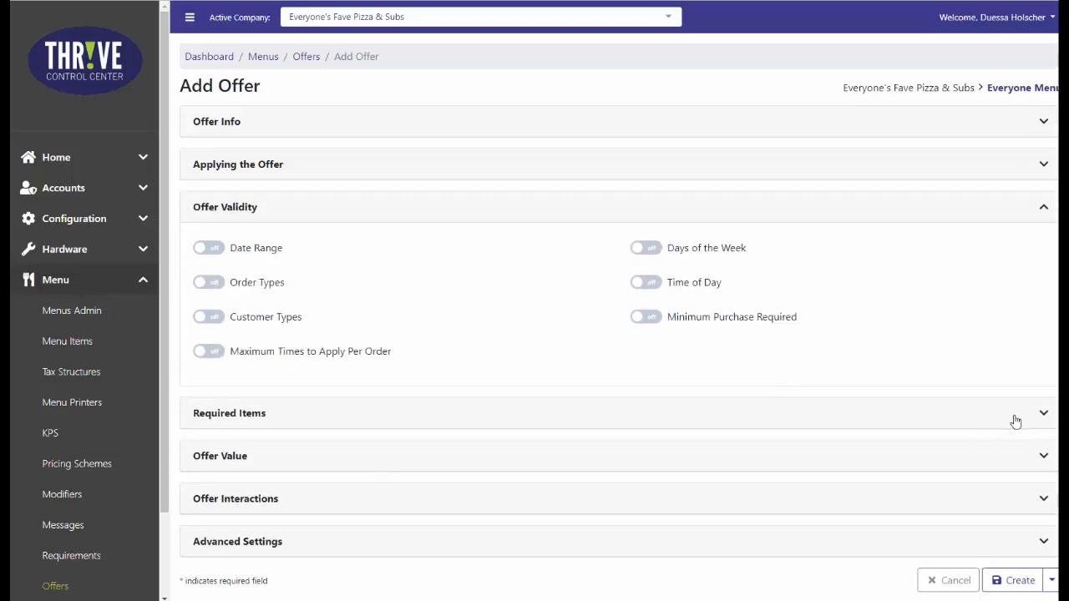
pyautogui.click(1016, 422)
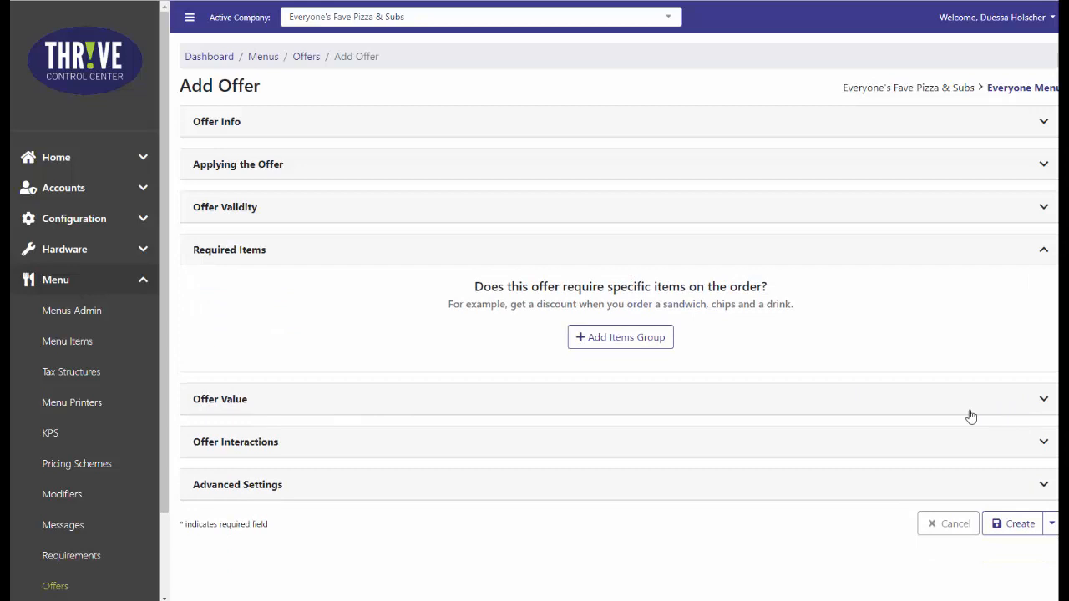
pyautogui.click(615, 343)
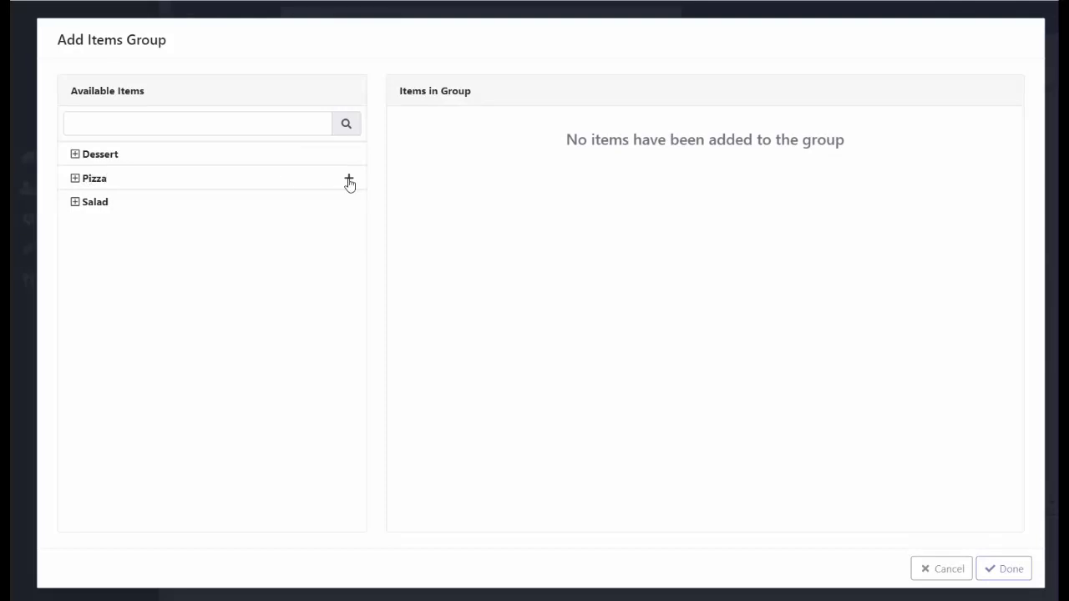
pyautogui.click(349, 178)
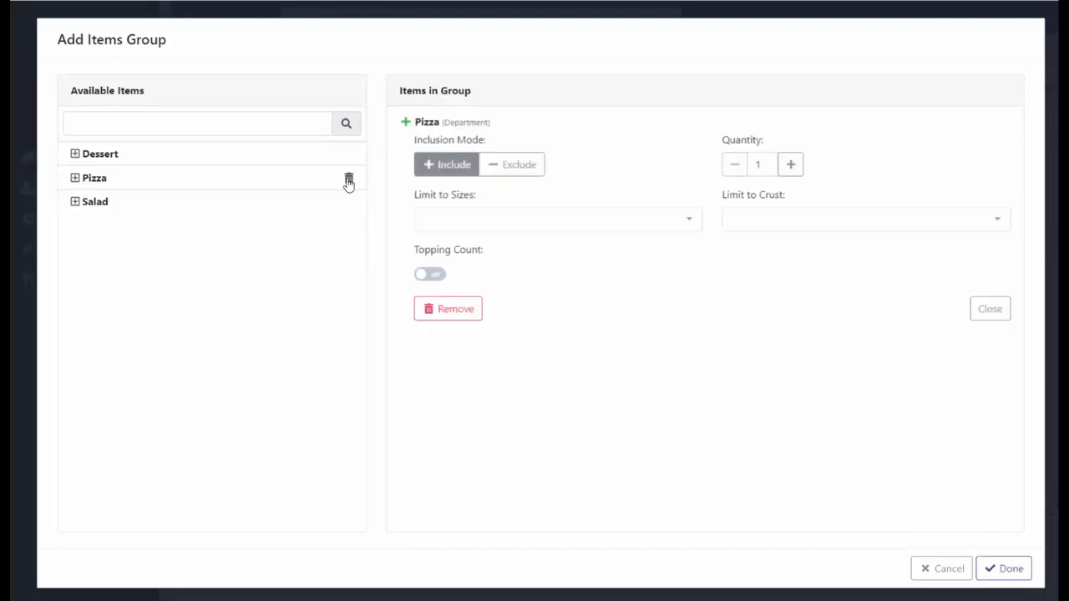
pyautogui.click(492, 220)
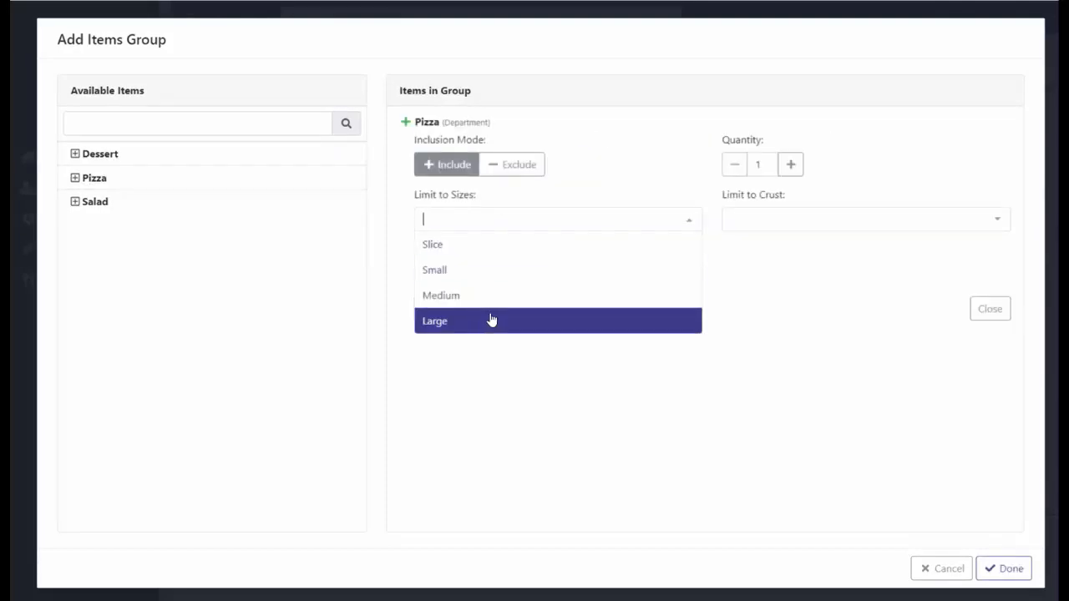
pyautogui.click(491, 321)
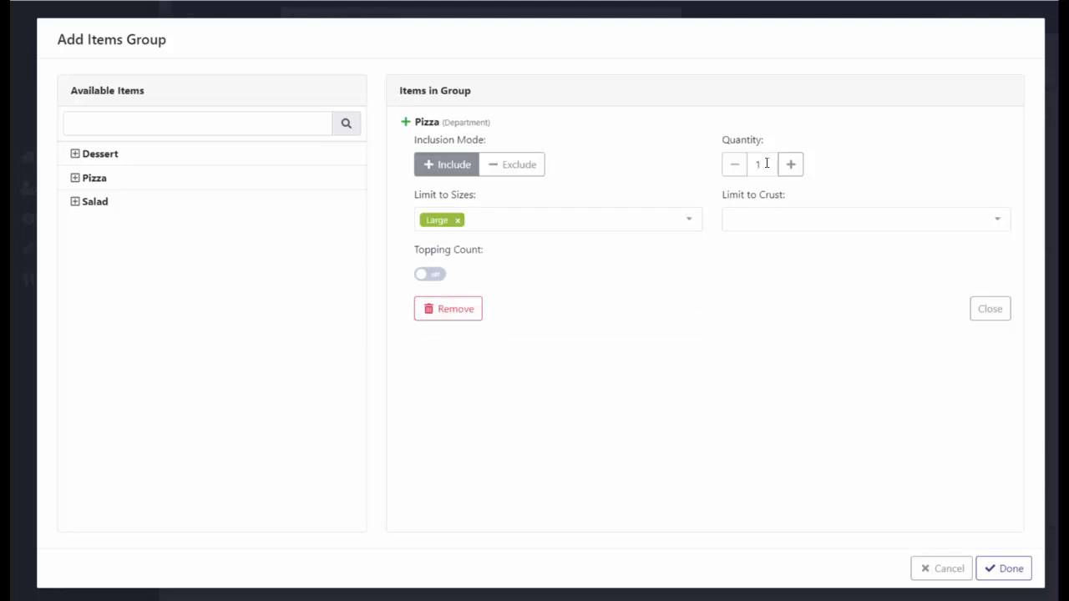
# Limit the required pizza's crust to Deep Dish and Regular Thin.
pyautogui.click(820, 220)
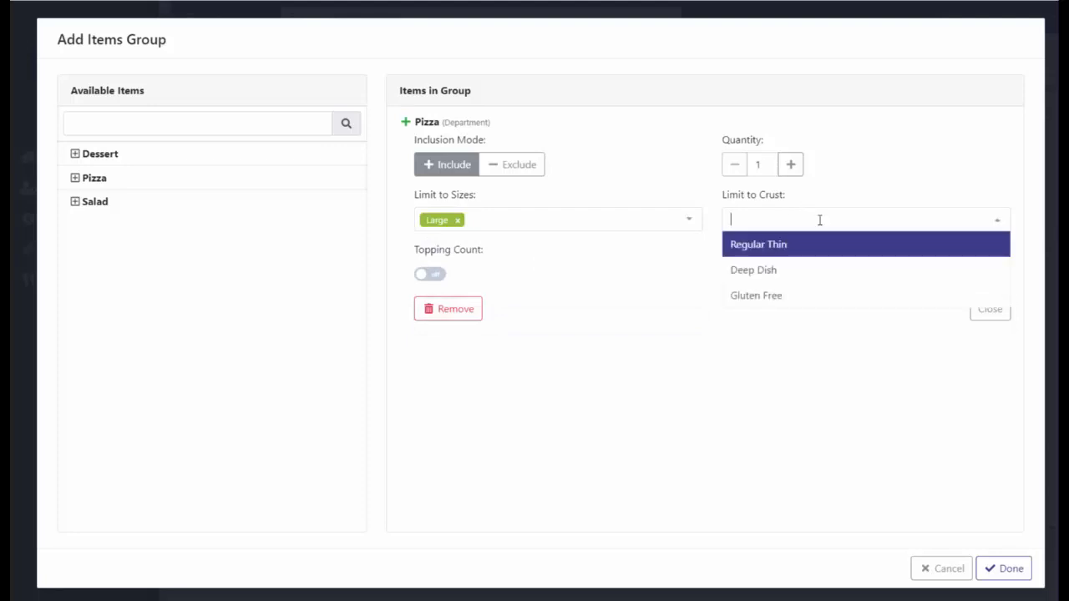
pyautogui.click(948, 184)
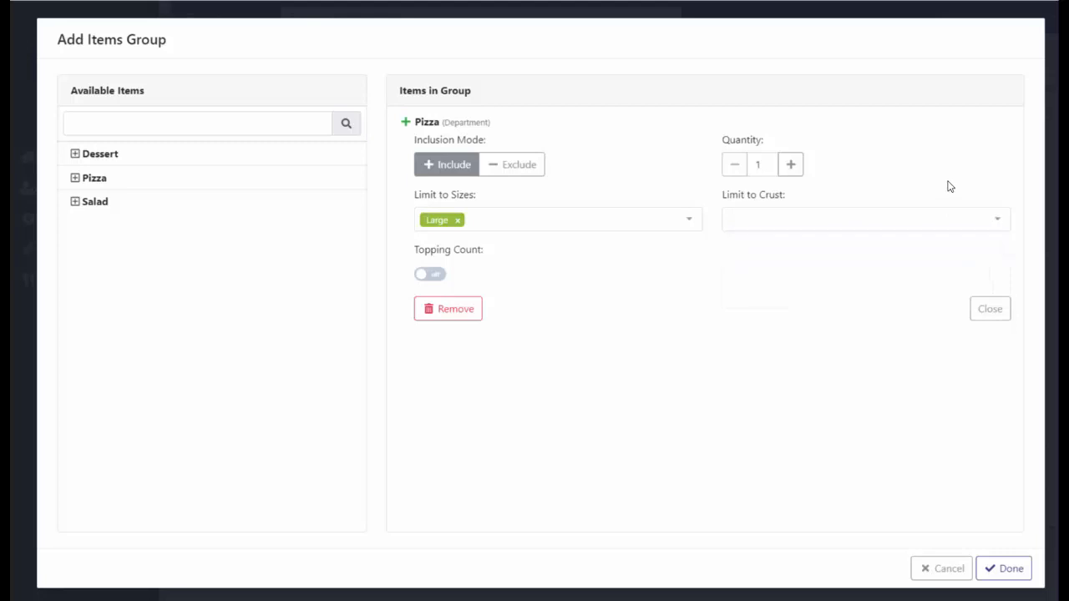
pyautogui.click(996, 224)
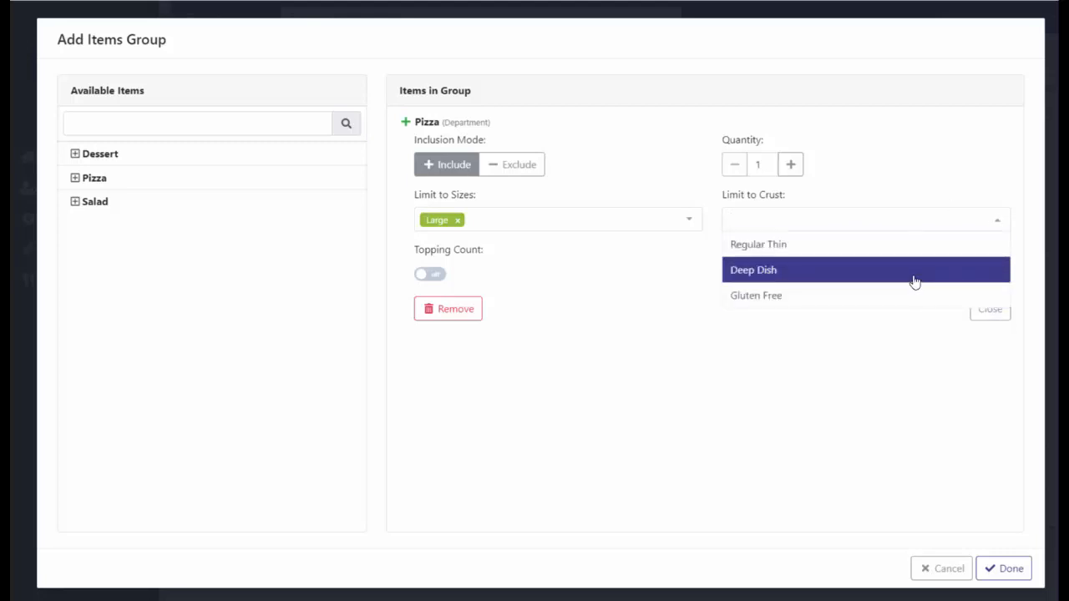
pyautogui.click(914, 281)
pyautogui.click(936, 226)
pyautogui.click(932, 252)
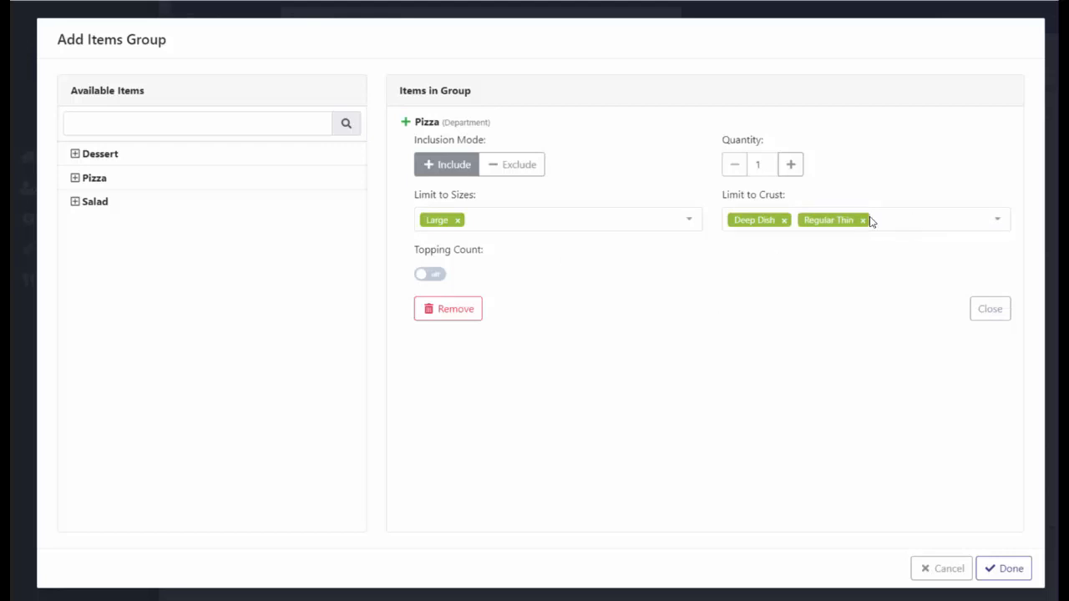
# Enable the topping count for the required pizza, set it to At Least 2, and finish the items group.
pyautogui.click(436, 275)
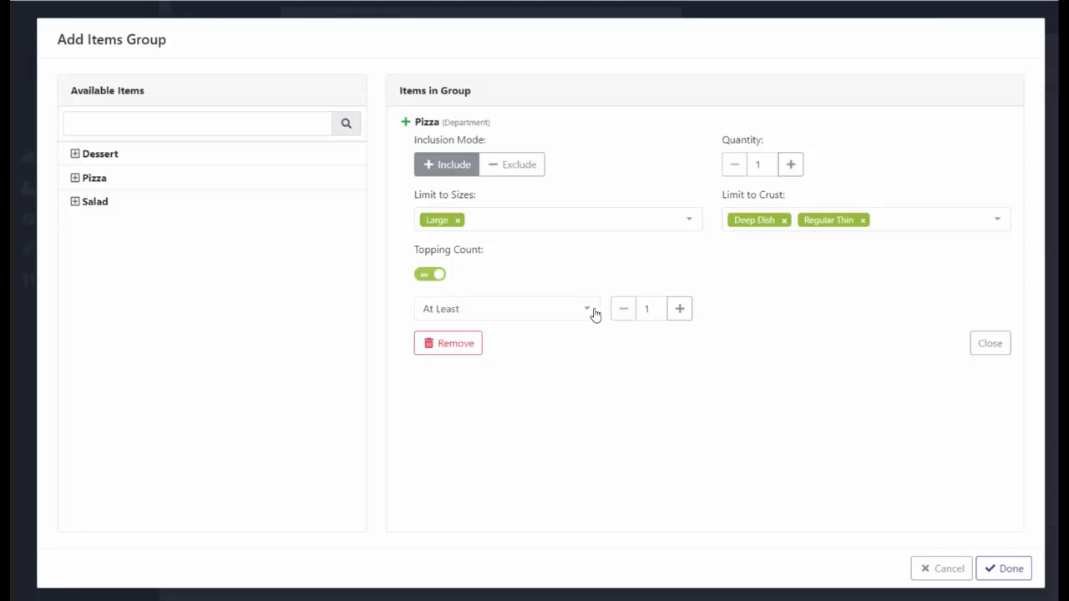
pyautogui.click(681, 313)
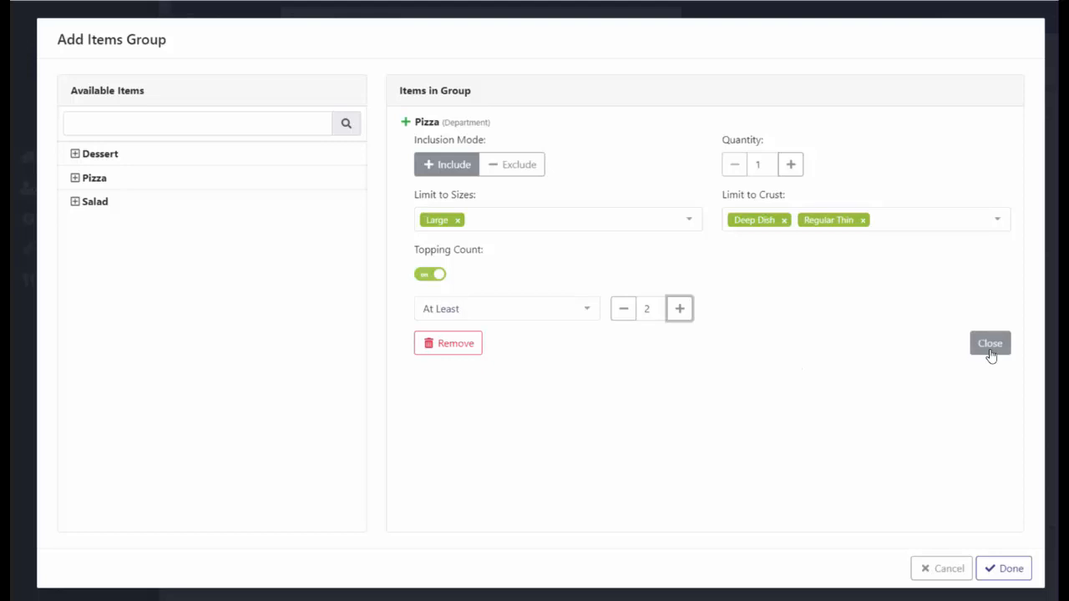
pyautogui.click(1011, 577)
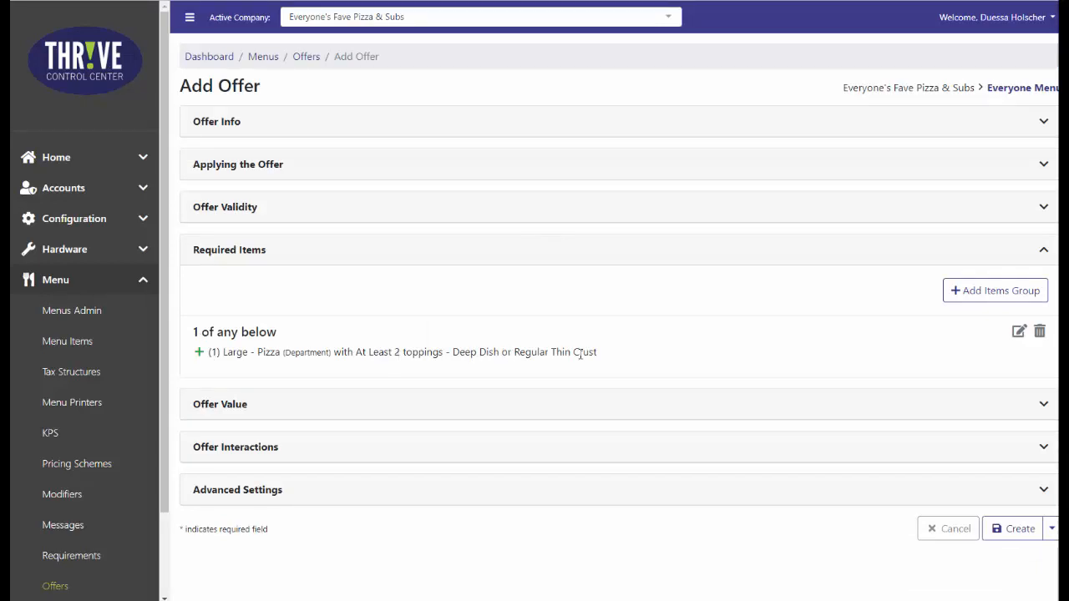
# Apply the offer value to individual item groups and set the large pizza group's discount to $3.00 off.
pyautogui.click(596, 412)
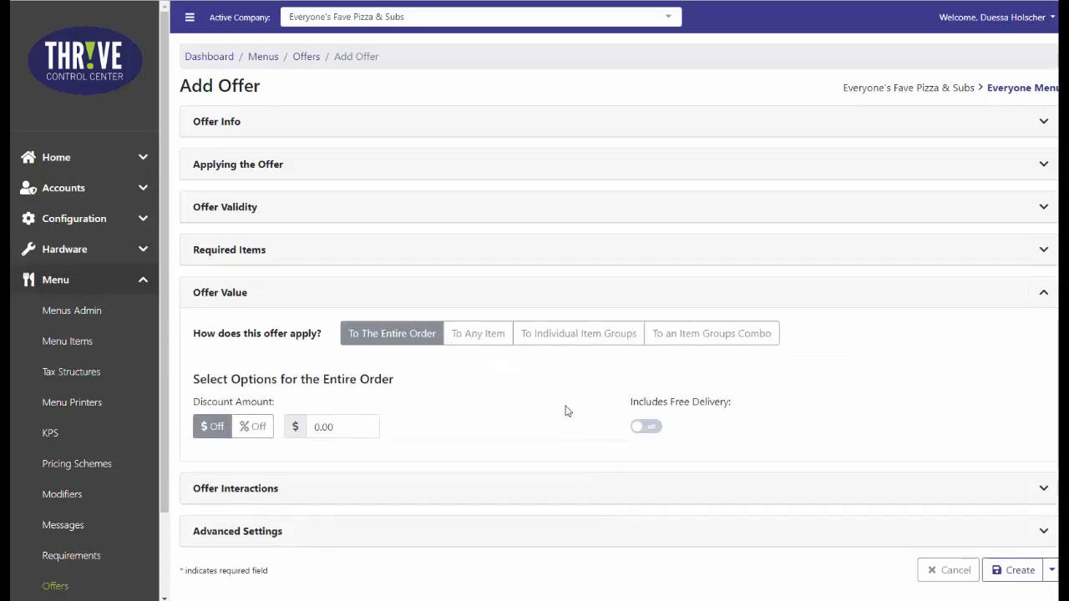
pyautogui.click(579, 336)
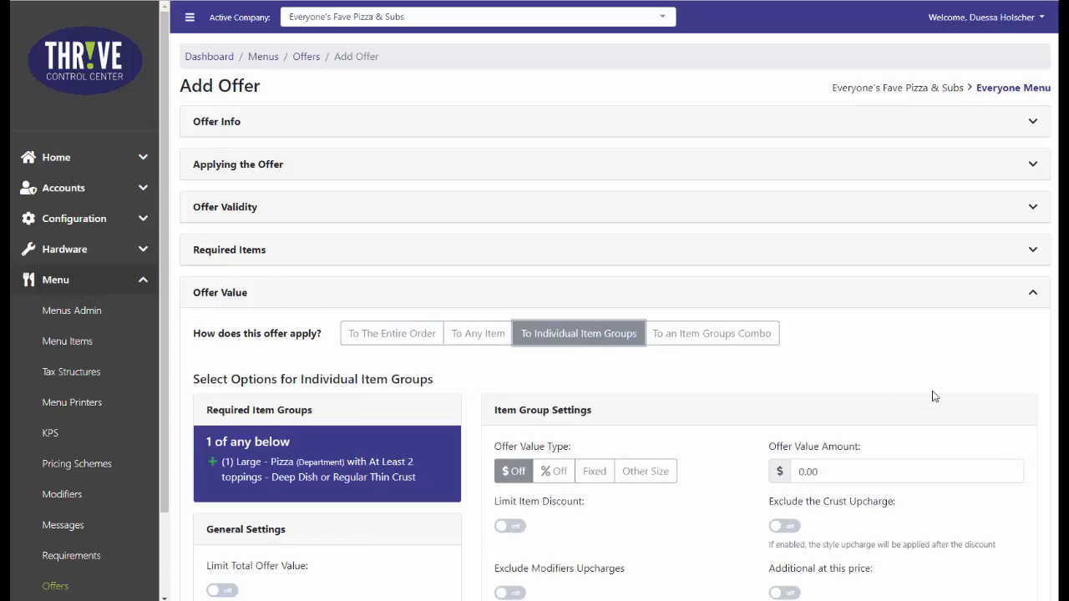
pyautogui.scroll(-2, 944, 359)
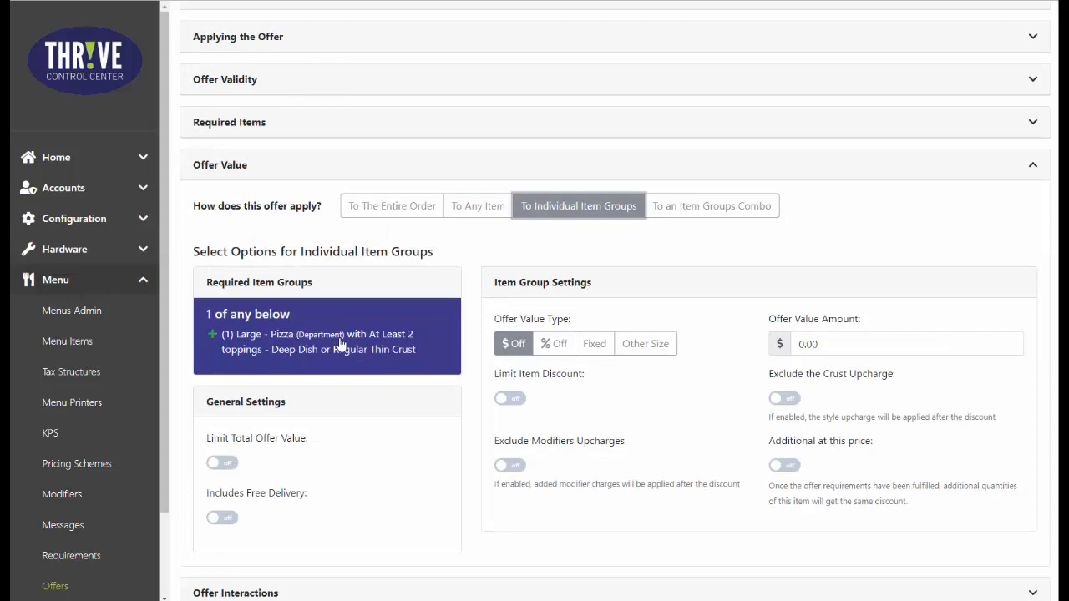
pyautogui.click(903, 341)
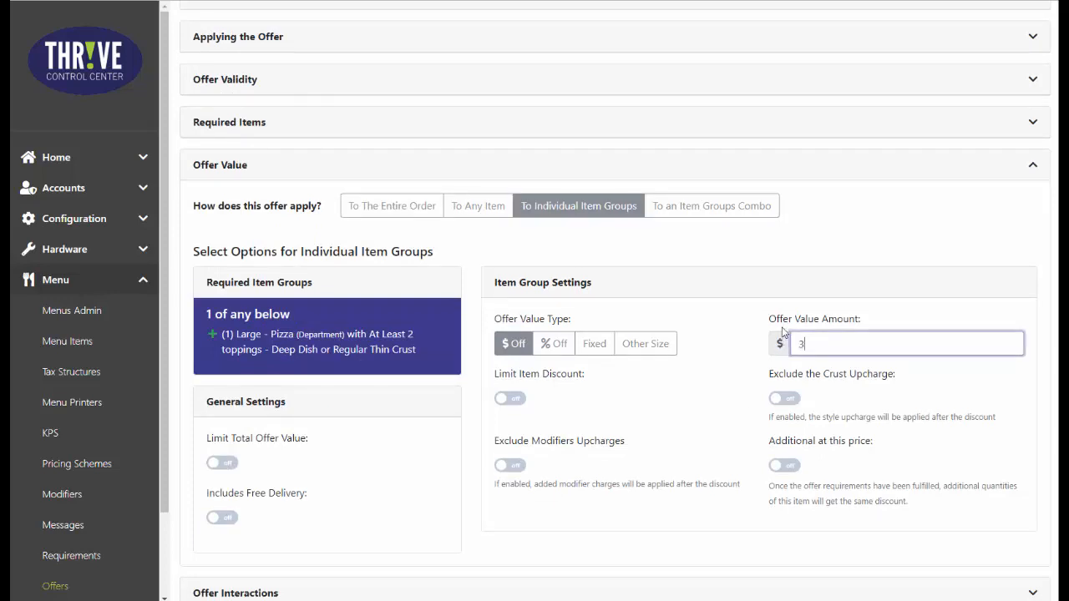
pyautogui.write('3.00')
pyautogui.click(685, 493)
# Create the large pizza offer with its interactions and advanced settings left at their defaults.
pyautogui.scroll(-1, 685, 493)
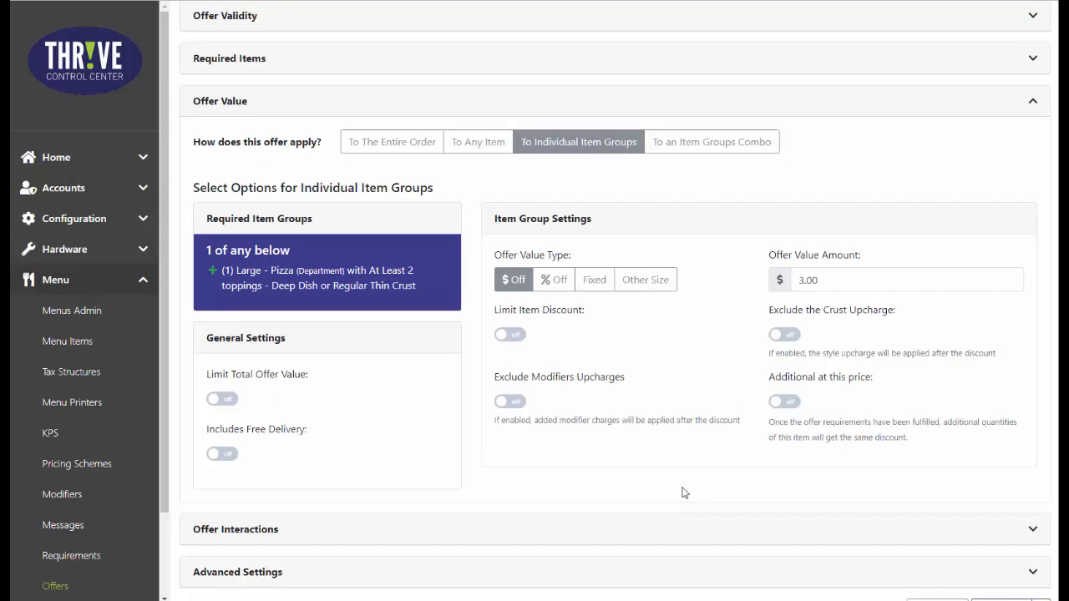
pyautogui.scroll(-1, 685, 493)
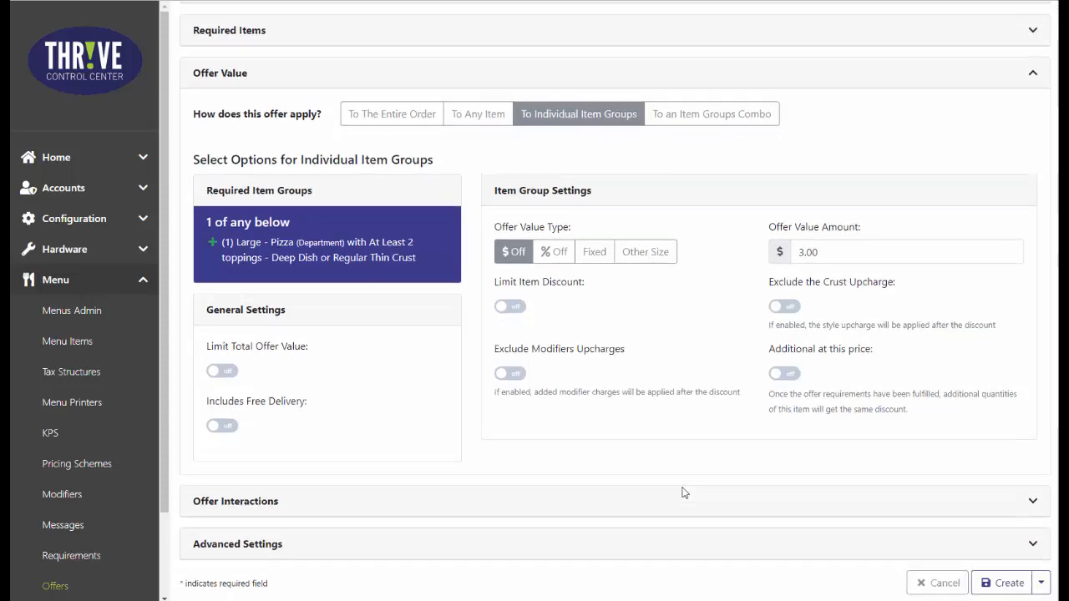
pyautogui.click(1003, 584)
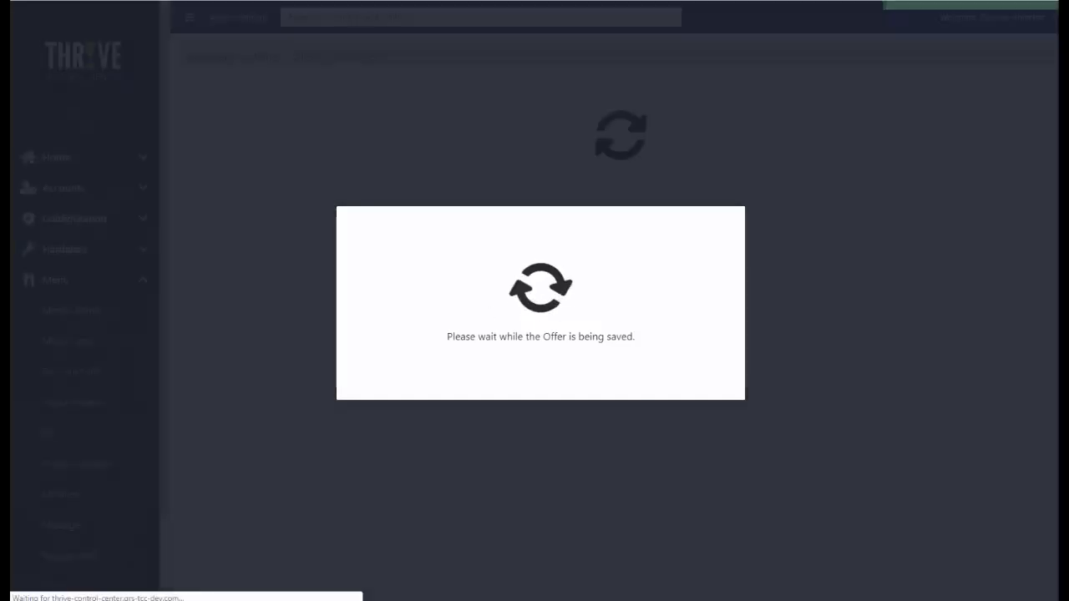